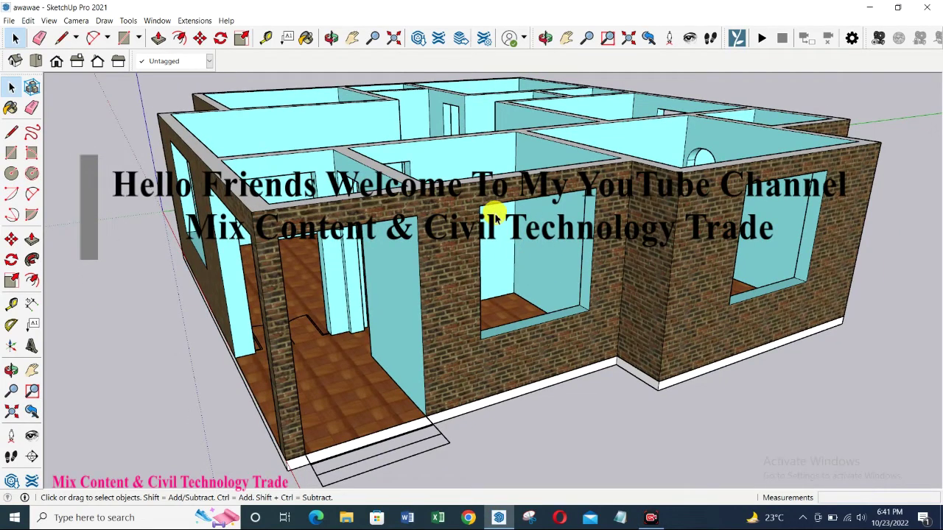
- Orbit and zoom to a top-down view showing every room and wall top of the house
{"action": "key", "text": "o"}
{"action": "mouse_move", "coordinate": [424, 159]}
{"action": "left_mouse_down"}
{"action": "mouse_move", "coordinate": [568, 270]}
{"action": "mouse_move", "coordinate": [343, 150]}
{"action": "mouse_move", "coordinate": [438, 288]}
{"action": "mouse_move", "coordinate": [495, 277]}
{"action": "mouse_move", "coordinate": [495, 203]}
{"action": "mouse_move", "coordinate": [442, 253]}
{"action": "mouse_move", "coordinate": [518, 218]}
{"action": "mouse_move", "coordinate": [404, 199]}
{"action": "left_mouse_up"}
{"action": "scroll", "coordinate": [404, 199], "scroll_direction": "up", "scroll_amount": 3}
{"action": "scroll", "coordinate": [442, 185], "scroll_direction": "down", "scroll_amount": 2}
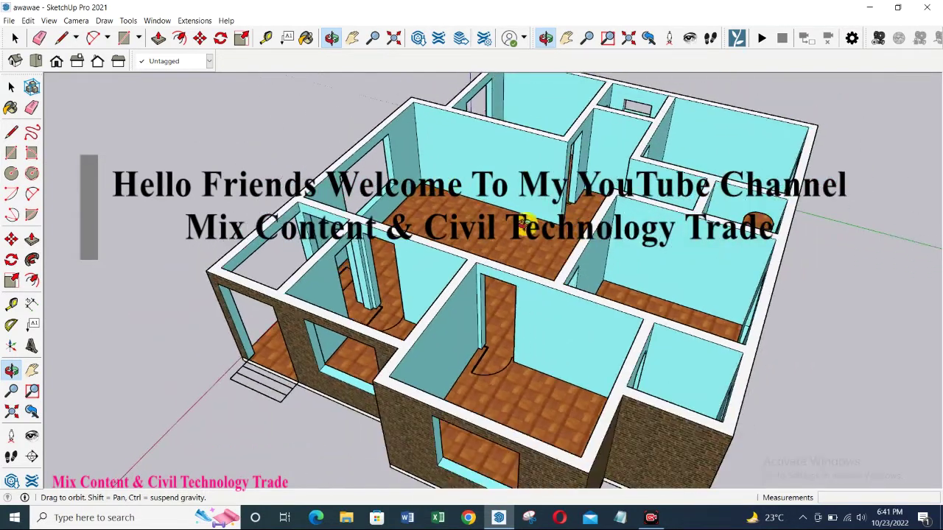
{"action": "key", "text": "space"}
- Draw a rectangle covering the whole building and make it a group
{"action": "key", "text": "r"}
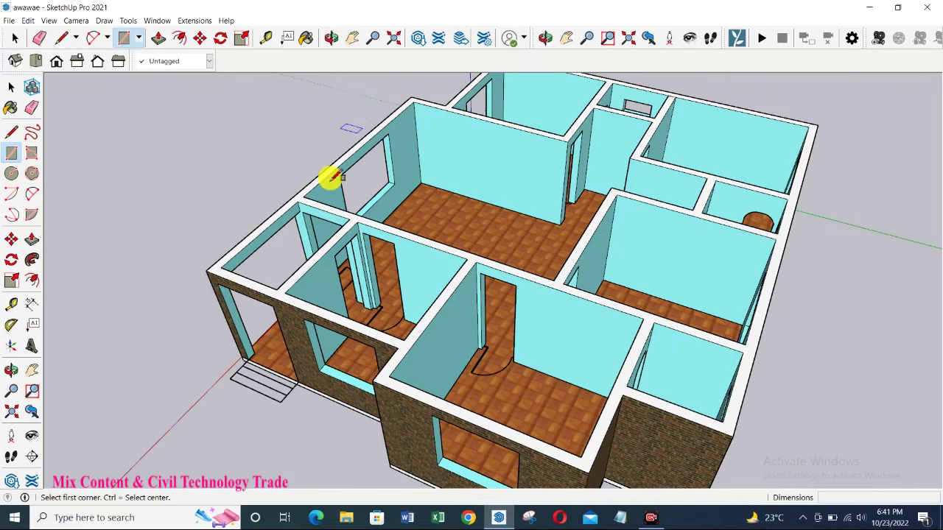
{"action": "left_click", "coordinate": [206, 270]}
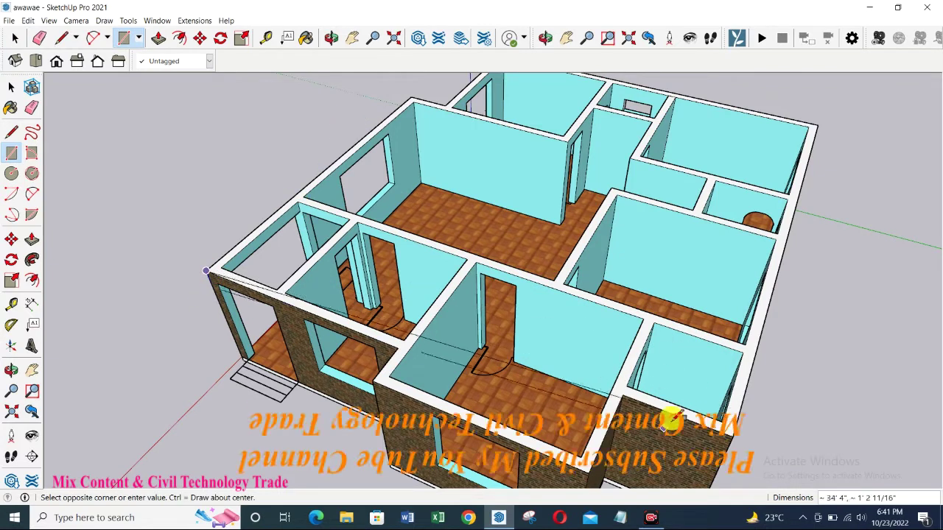
{"action": "left_click", "coordinate": [819, 127]}
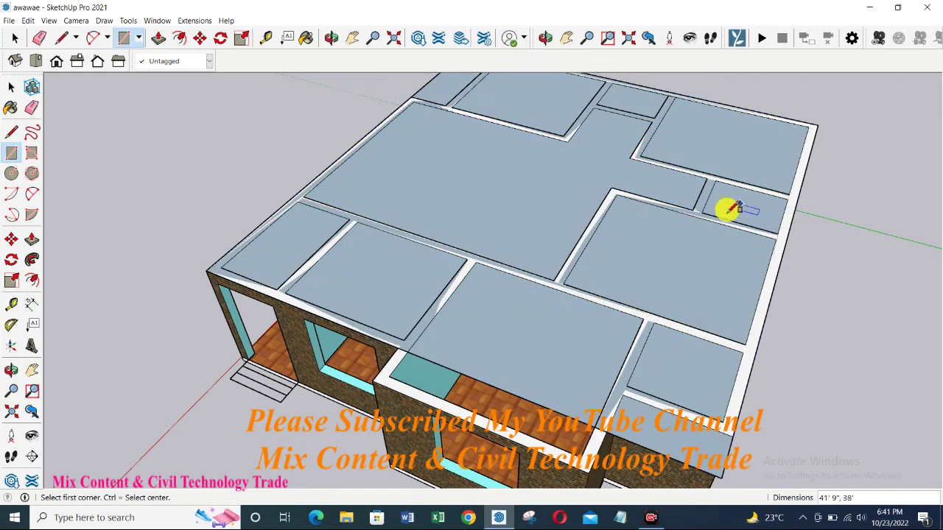
{"action": "key", "text": "space"}
{"action": "double_click", "coordinate": [679, 277]}
{"action": "right_click", "coordinate": [678, 277]}
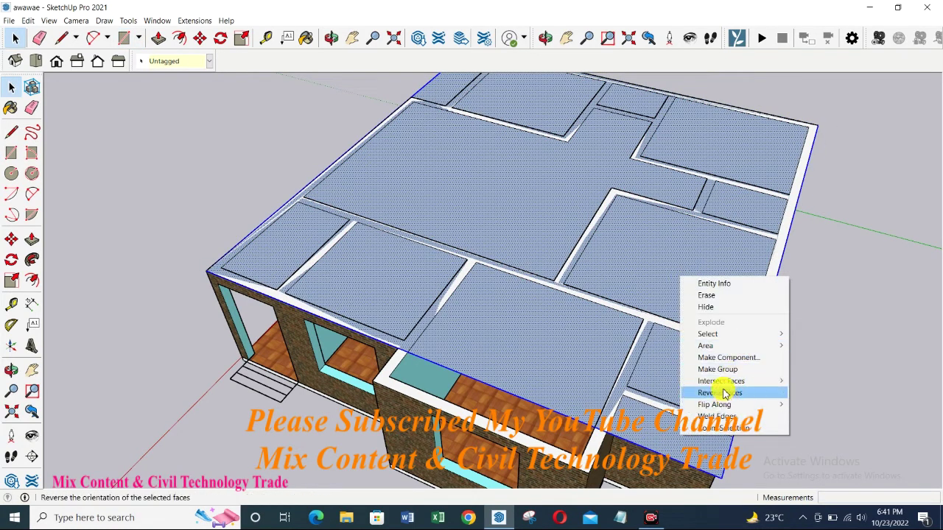
{"action": "left_click", "coordinate": [730, 371]}
- Raise the grouped roof face into a 5-inch thick slab
{"action": "double_click", "coordinate": [720, 307]}
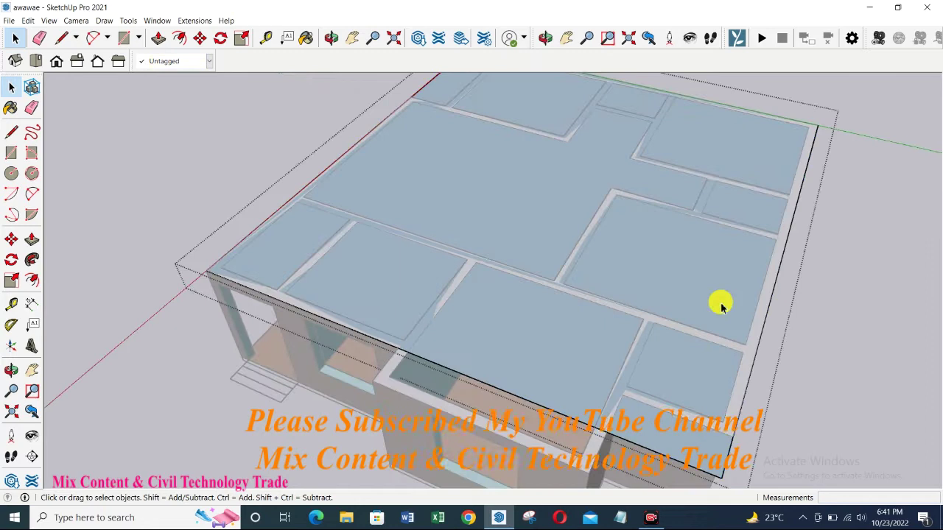
{"action": "key", "text": "p"}
{"action": "left_click", "coordinate": [684, 388]}
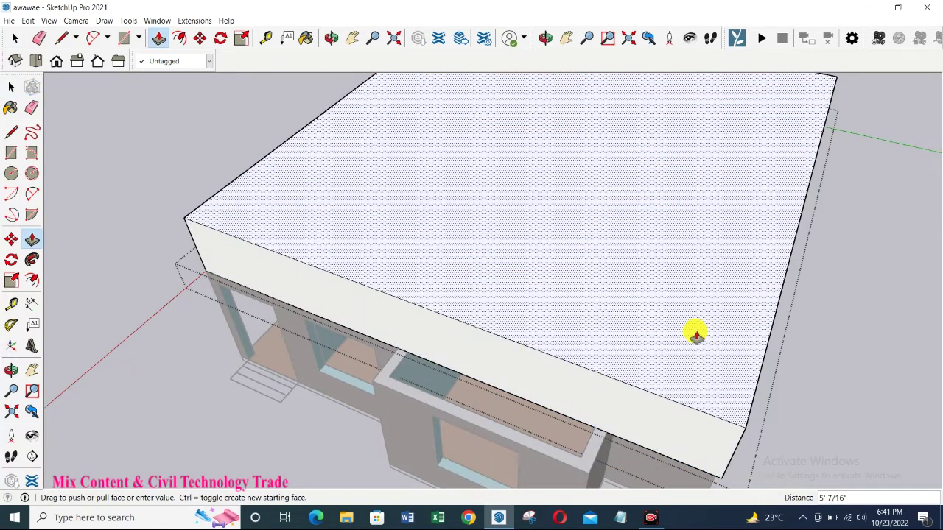
{"action": "type", "text": "5"}
{"action": "key", "text": "Return"}
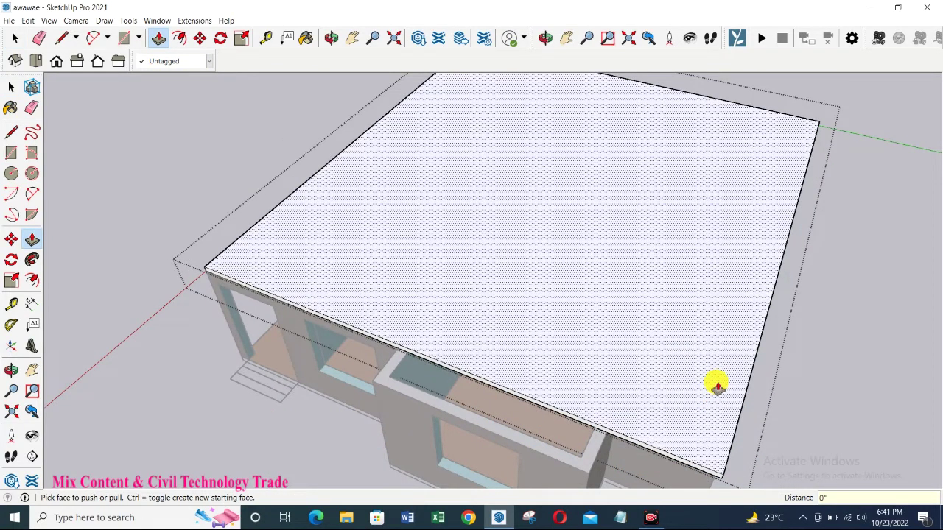
{"action": "key", "text": "space"}
{"action": "mouse_move", "coordinate": [683, 288]}
{"action": "middle_mouse_down"}
{"action": "mouse_move", "coordinate": [652, 437]}
{"action": "mouse_move", "coordinate": [639, 351]}
{"action": "mouse_move", "coordinate": [586, 290]}
{"action": "middle_mouse_up"}
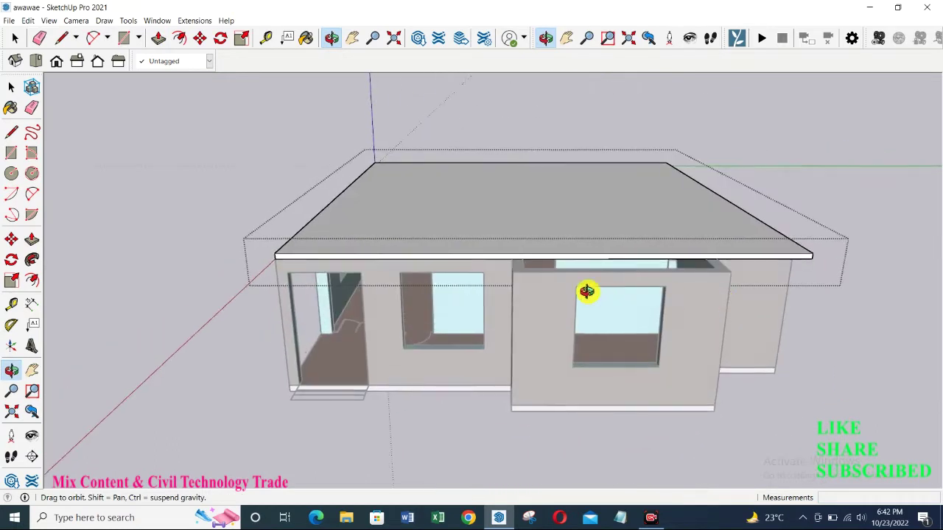
- Split the slab's front edge at a wall corner and push that section 3 feet
{"action": "scroll", "coordinate": [586, 291], "scroll_direction": "up", "scroll_amount": 5}
{"action": "scroll", "coordinate": [559, 282], "scroll_direction": "up", "scroll_amount": 2}
{"action": "key", "text": "l"}
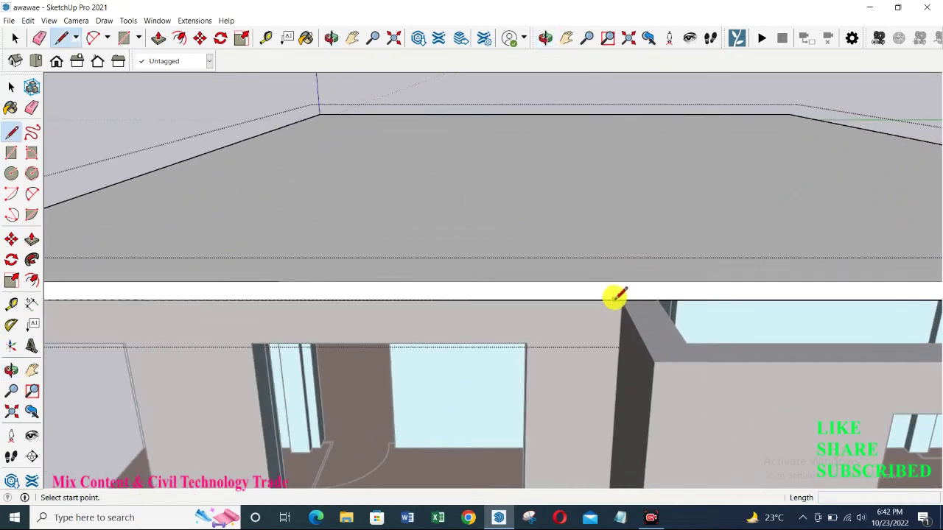
{"action": "left_click", "coordinate": [624, 299]}
{"action": "left_click", "coordinate": [623, 282]}
{"action": "key", "text": "p"}
{"action": "left_click", "coordinate": [678, 305]}
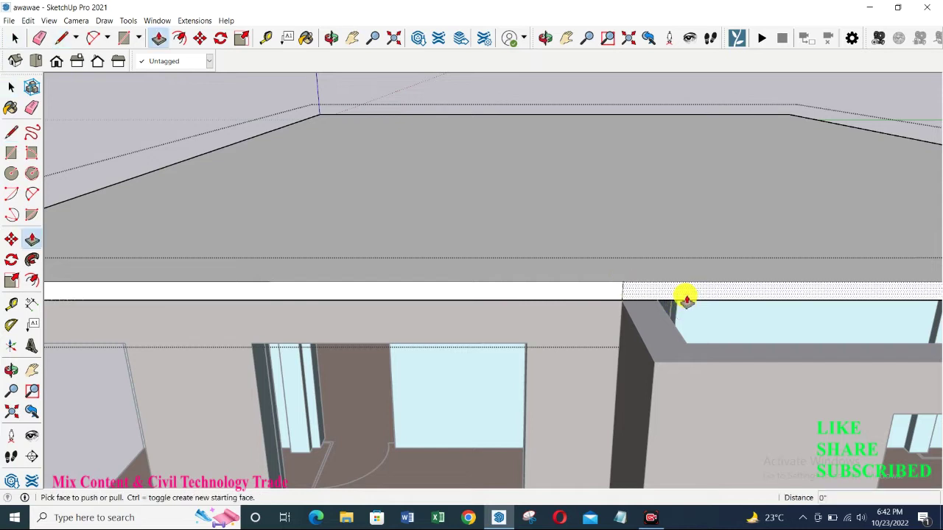
{"action": "left_click", "coordinate": [656, 365]}
{"action": "scroll", "coordinate": [427, 374], "scroll_direction": "down", "scroll_amount": 3}
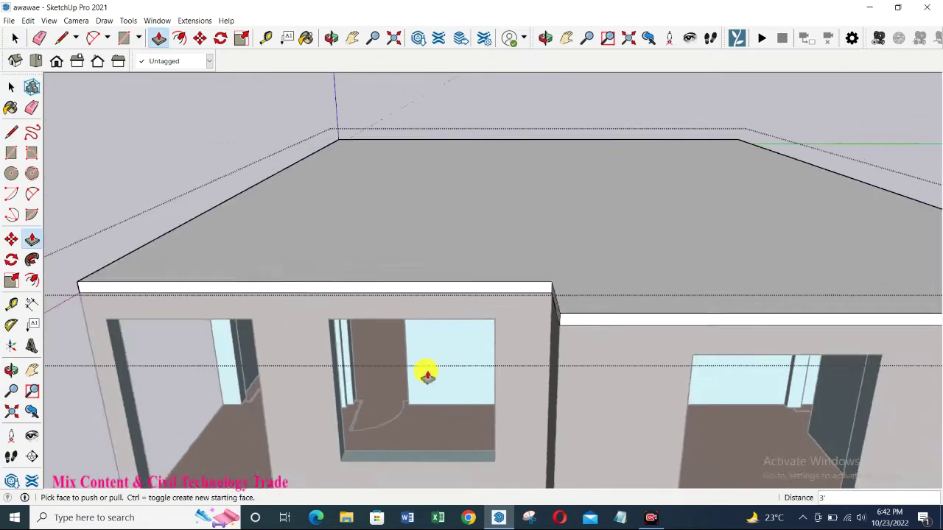
{"action": "scroll", "coordinate": [427, 375], "scroll_direction": "down", "scroll_amount": 2}
{"action": "scroll", "coordinate": [658, 357], "scroll_direction": "up", "scroll_amount": 3}
{"action": "scroll", "coordinate": [659, 359], "scroll_direction": "up", "scroll_amount": 2}
- Split the slab edge at the next wall corner and push the right section back
{"action": "key", "text": "l"}
{"action": "left_click", "coordinate": [635, 362]}
{"action": "key", "text": "p"}
{"action": "left_click", "coordinate": [744, 353]}
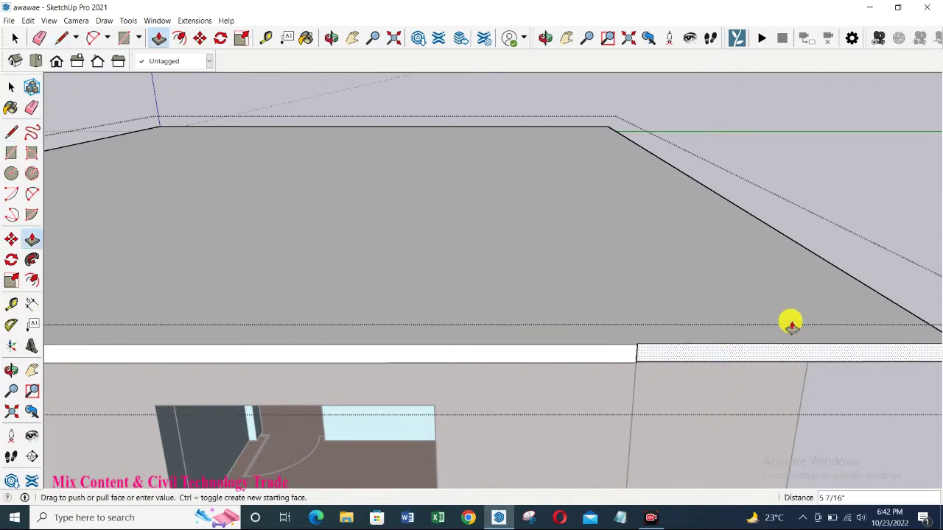
{"action": "left_click", "coordinate": [614, 273]}
{"action": "scroll", "coordinate": [773, 406], "scroll_direction": "down", "scroll_amount": 2}
{"action": "mouse_move", "coordinate": [806, 363]}
{"action": "middle_mouse_down"}
{"action": "mouse_move", "coordinate": [614, 335]}
{"action": "mouse_move", "coordinate": [783, 377]}
{"action": "mouse_move", "coordinate": [481, 307]}
{"action": "mouse_move", "coordinate": [688, 383]}
{"action": "mouse_move", "coordinate": [386, 341]}
{"action": "mouse_move", "coordinate": [753, 351]}
{"action": "mouse_move", "coordinate": [467, 326]}
{"action": "mouse_move", "coordinate": [797, 349]}
{"action": "mouse_move", "coordinate": [734, 377]}
{"action": "middle_mouse_up"}
{"action": "scroll", "coordinate": [667, 332], "scroll_direction": "up", "scroll_amount": 3}
- Split the slab's front edge and push the white edge face toward the wall
{"action": "key", "text": "l"}
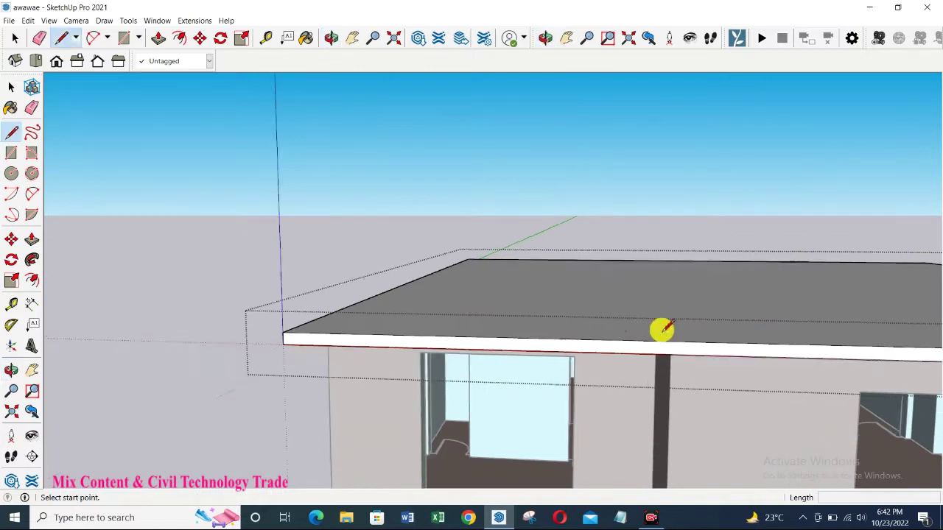
{"action": "scroll", "coordinate": [660, 330], "scroll_direction": "up", "scroll_amount": 3}
{"action": "left_click", "coordinate": [678, 362]}
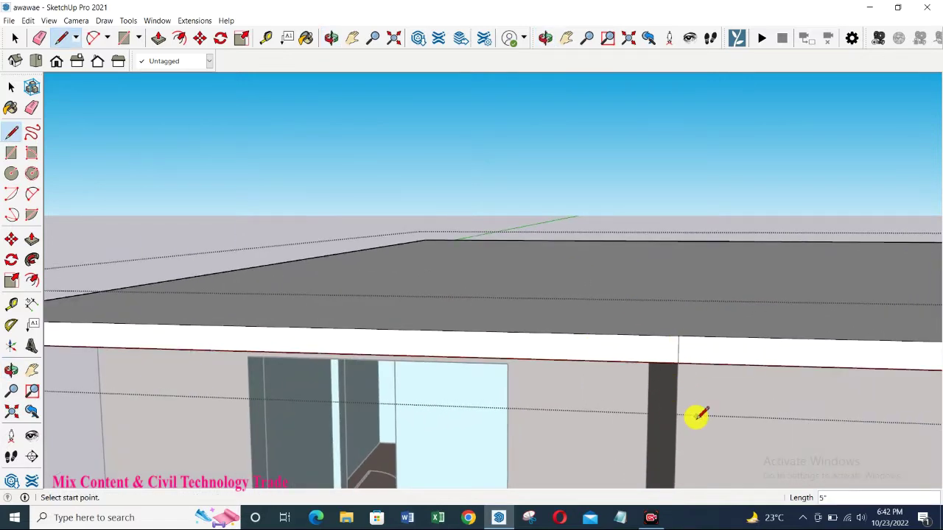
{"action": "key", "text": "p"}
{"action": "left_click", "coordinate": [606, 352]}
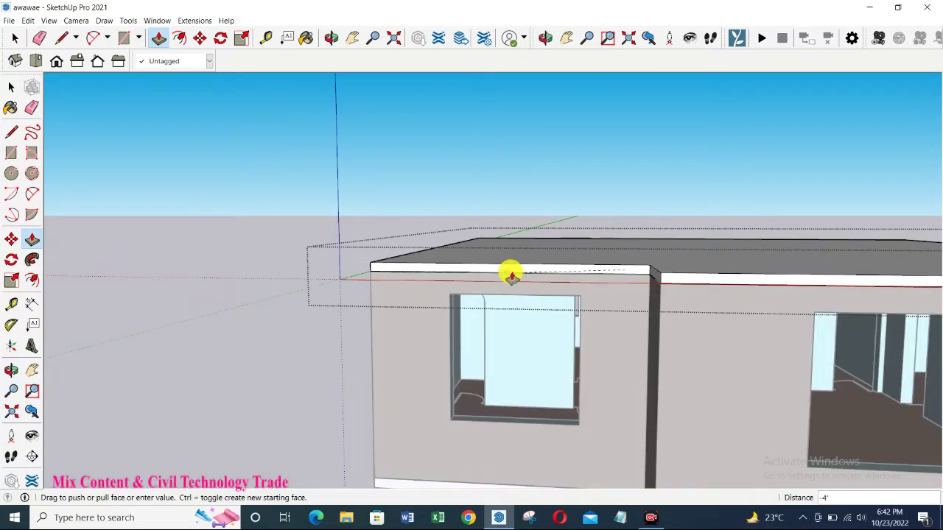
{"action": "left_click", "coordinate": [511, 275]}
{"action": "scroll", "coordinate": [406, 261], "scroll_direction": "down", "scroll_amount": 3}
{"action": "scroll", "coordinate": [821, 284], "scroll_direction": "up", "scroll_amount": 3}
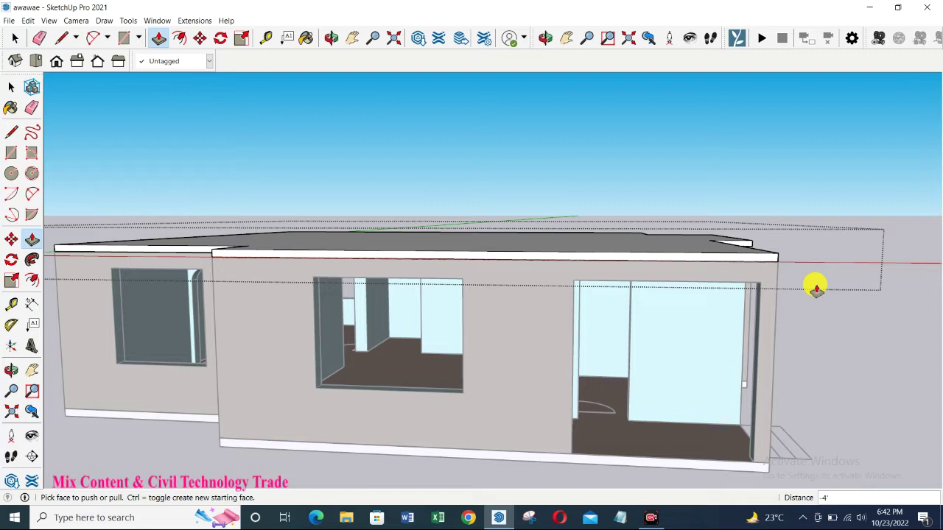
{"action": "middle_click_drag", "start_coordinate": [816, 287], "coordinate": [746, 341]}
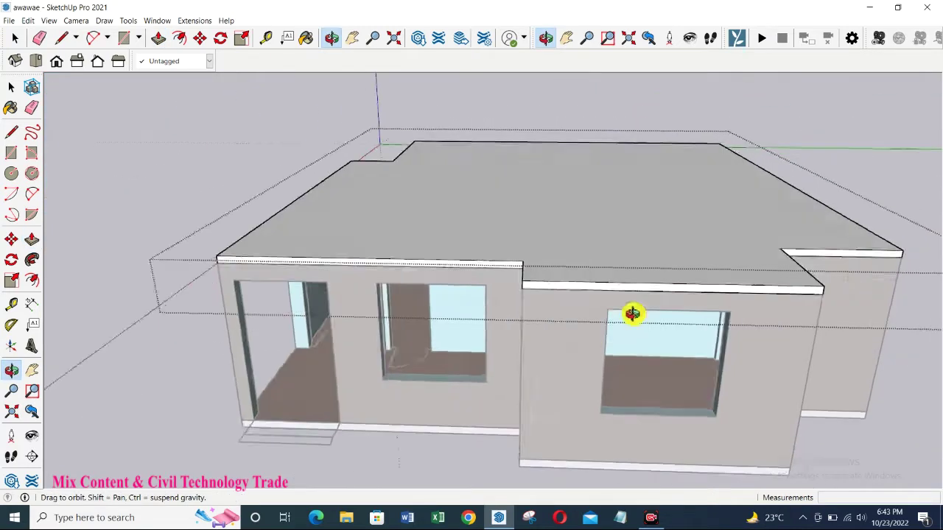
- Extend the right, left front and rear slab faces 1 foot past the walls
{"action": "left_click", "coordinate": [697, 283]}
{"action": "key", "text": "Escape"}
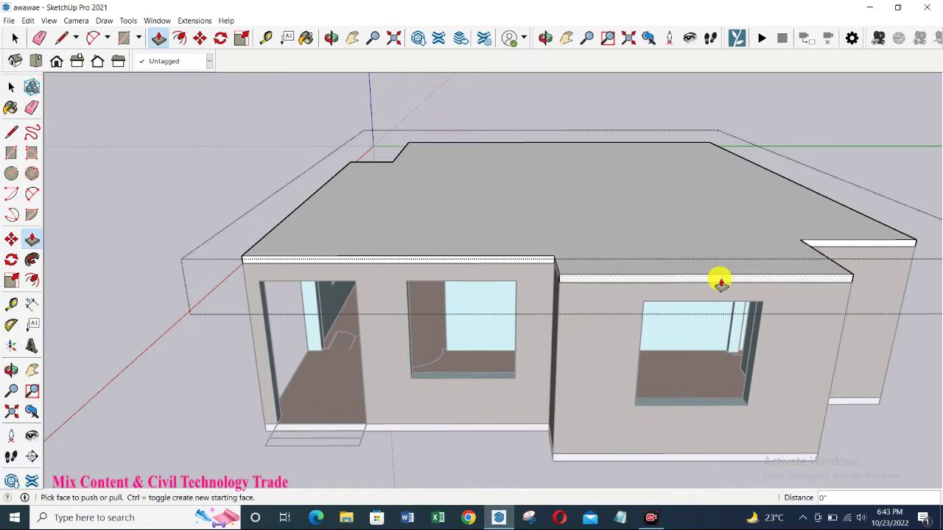
{"action": "left_click", "coordinate": [720, 282]}
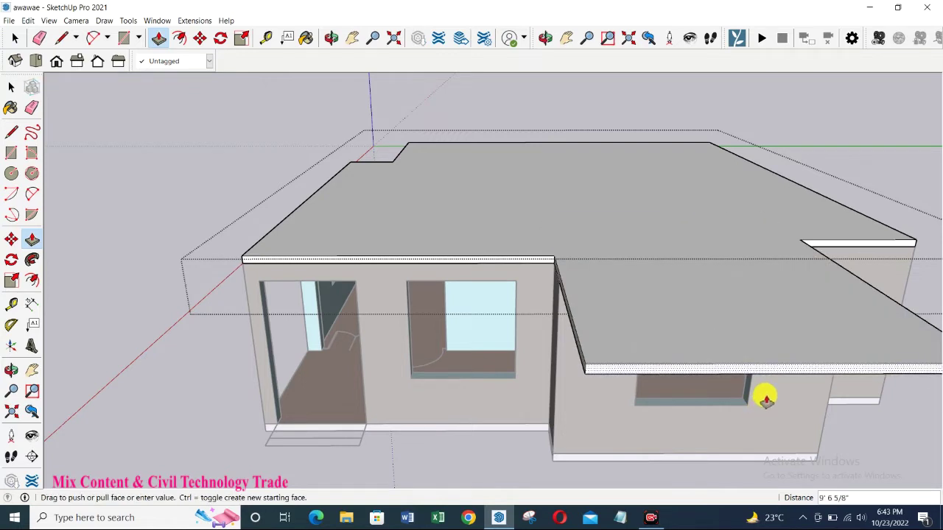
{"action": "type", "text": "1'"}
{"action": "key", "text": "Return"}
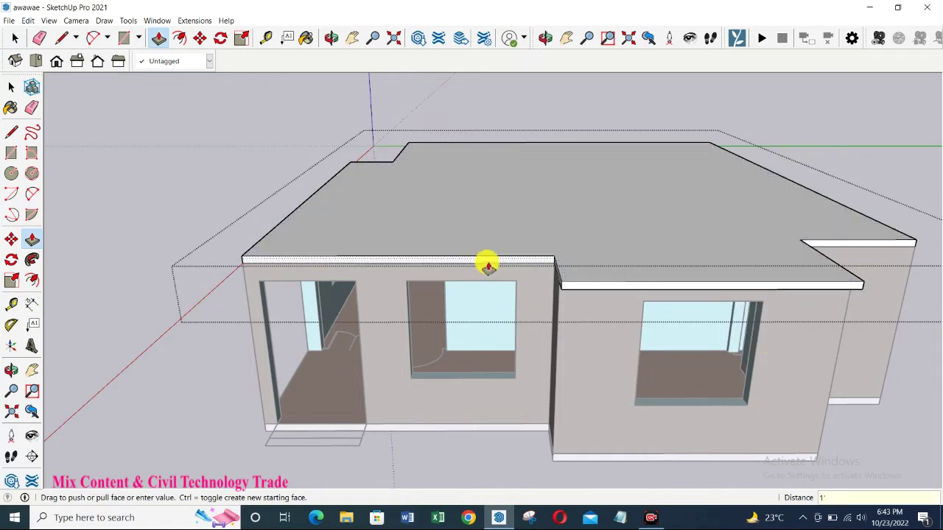
{"action": "left_click", "coordinate": [487, 266]}
{"action": "key", "text": "Return"}
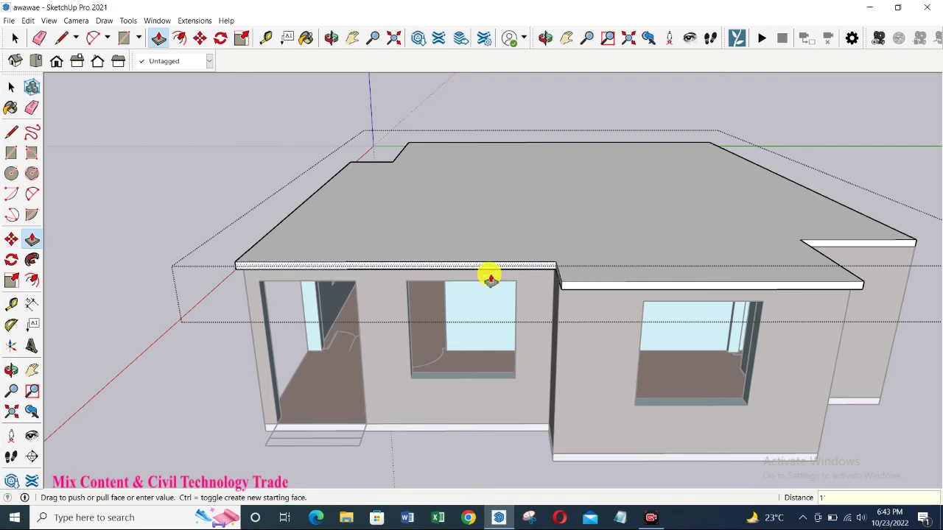
{"action": "left_click", "coordinate": [892, 243]}
{"action": "key", "text": "Return"}
{"action": "key", "text": "o"}
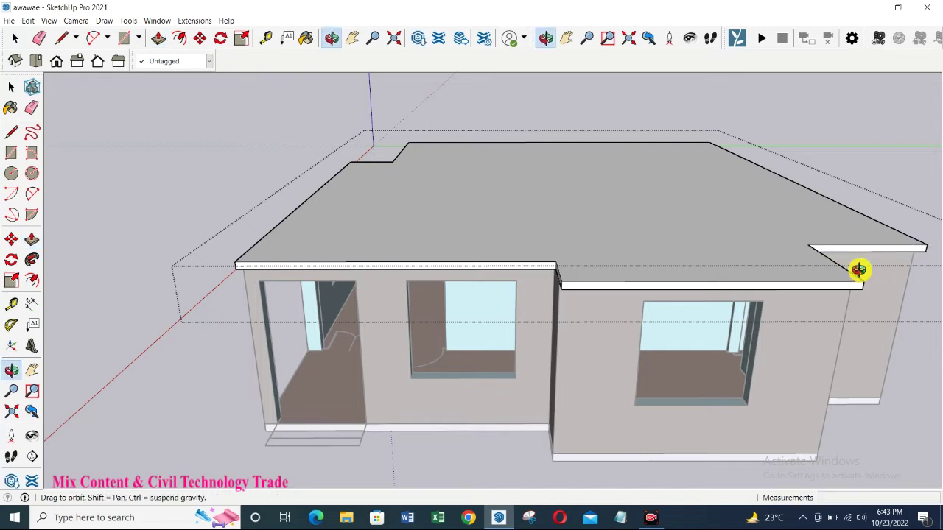
{"action": "mouse_move", "coordinate": [905, 230]}
{"action": "left_mouse_down"}
{"action": "mouse_move", "coordinate": [665, 236]}
{"action": "mouse_move", "coordinate": [784, 264]}
{"action": "left_mouse_up"}
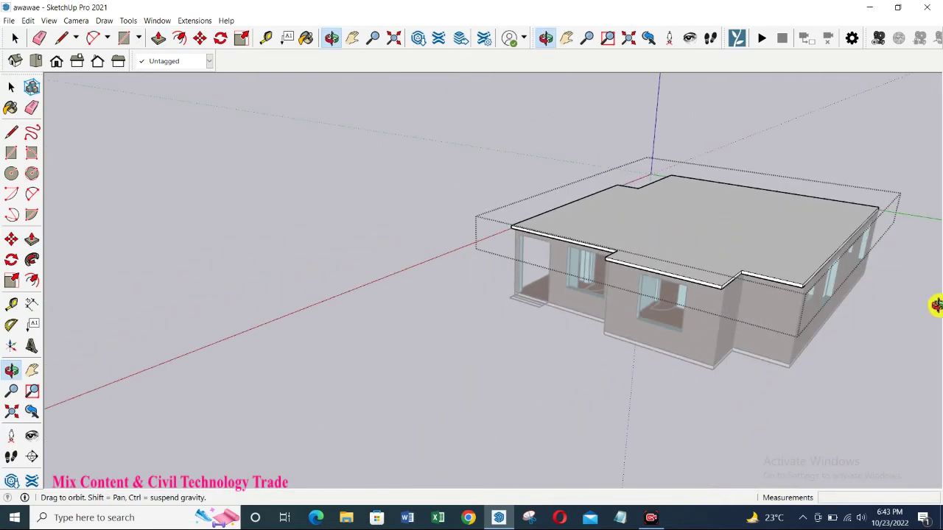
- Push the front and adjoining slab edge faces out 12 inches each
{"action": "scroll", "coordinate": [547, 258], "scroll_direction": "up", "scroll_amount": 5}
{"action": "scroll", "coordinate": [698, 366], "scroll_direction": "up", "scroll_amount": 2}
{"action": "key", "text": "p"}
{"action": "left_click", "coordinate": [715, 341]}
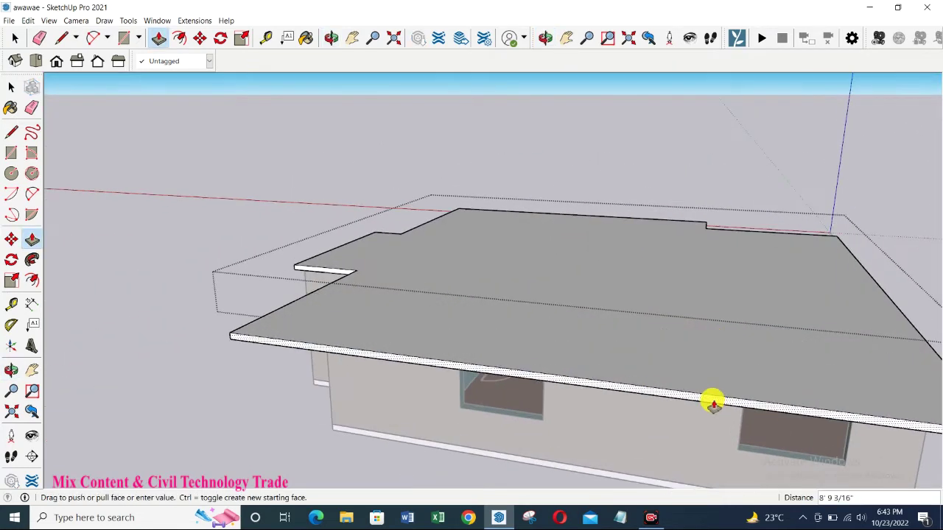
{"action": "key", "text": "Return"}
{"action": "key", "text": "o"}
{"action": "left_click_drag", "start_coordinate": [862, 358], "coordinate": [501, 304]}
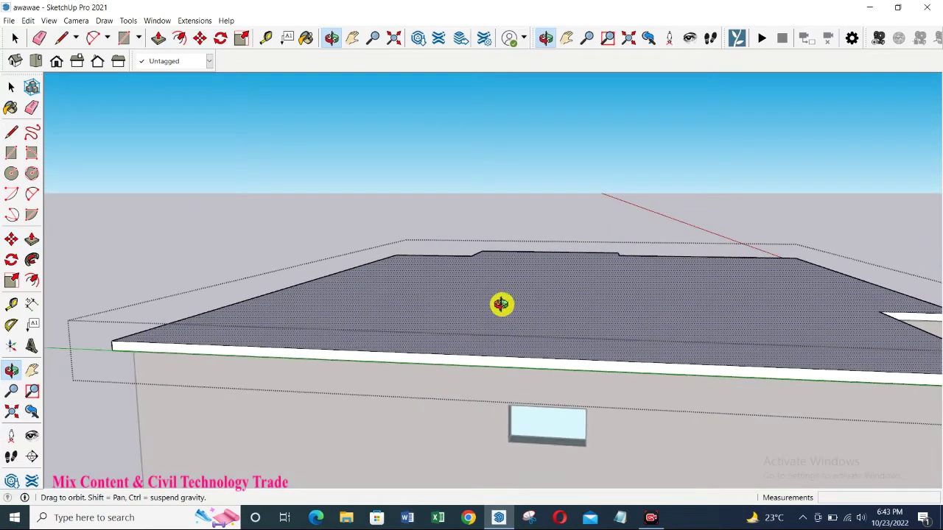
{"action": "key", "text": "p"}
{"action": "left_click", "coordinate": [637, 374]}
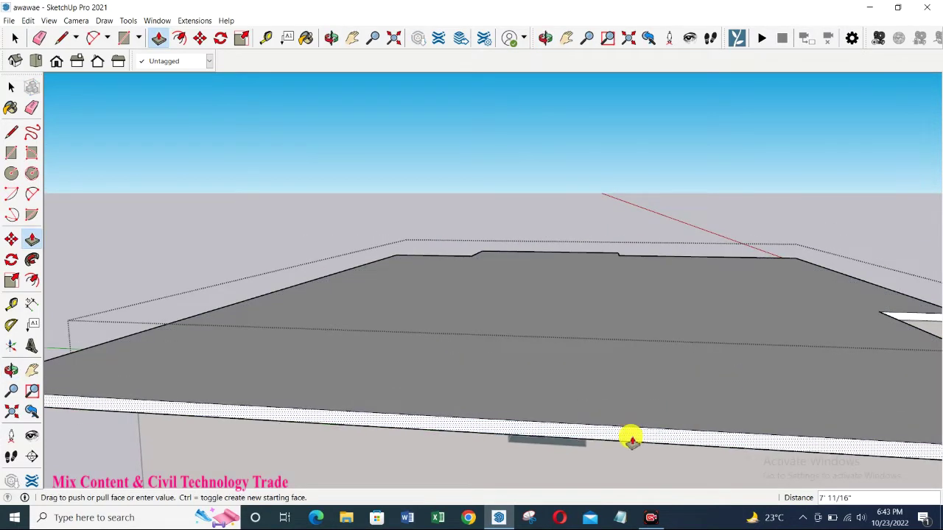
{"action": "key", "text": "Return"}
- Push out the side slab edge face and its notched neighbour by the same distance
{"action": "key", "text": "o"}
{"action": "mouse_move", "coordinate": [734, 385]}
{"action": "left_mouse_down"}
{"action": "mouse_move", "coordinate": [557, 353]}
{"action": "mouse_move", "coordinate": [843, 441]}
{"action": "mouse_move", "coordinate": [718, 366]}
{"action": "mouse_move", "coordinate": [719, 431]}
{"action": "left_mouse_up"}
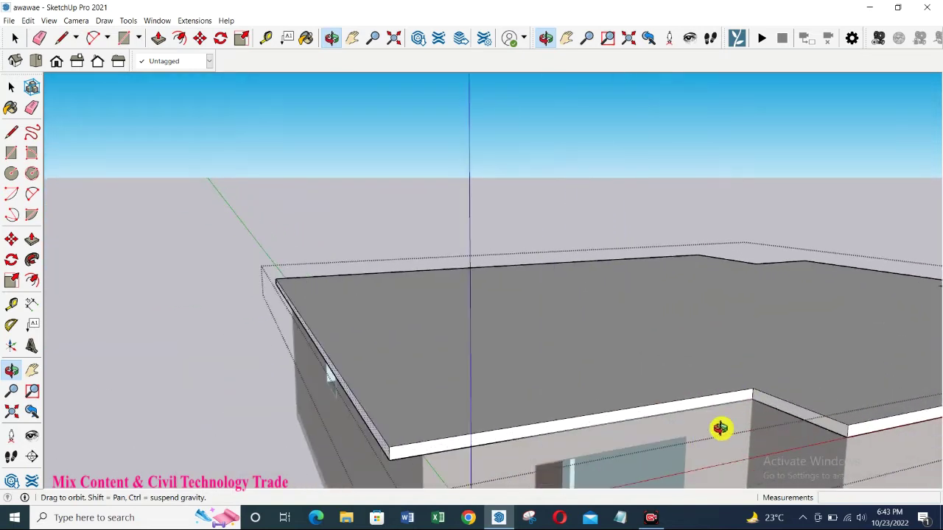
{"action": "key", "text": "p"}
{"action": "left_click", "coordinate": [700, 406]}
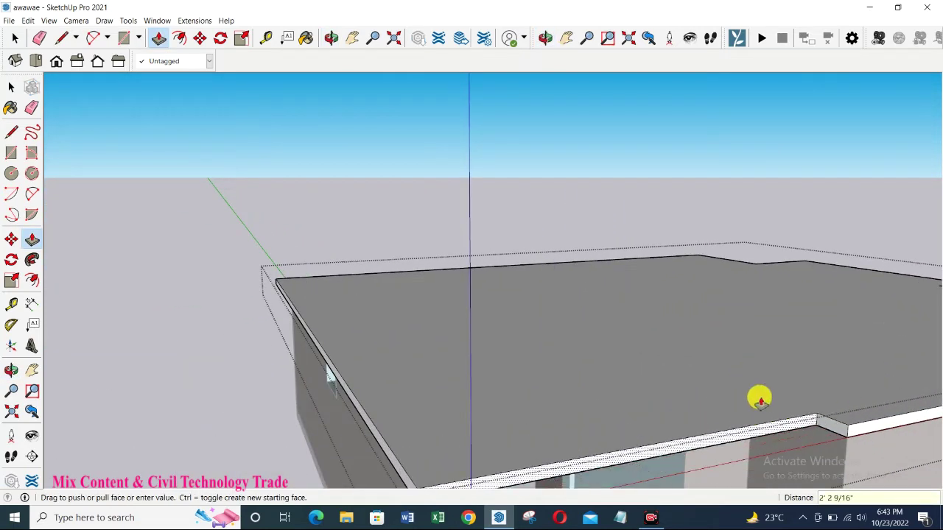
{"action": "key", "text": "Return"}
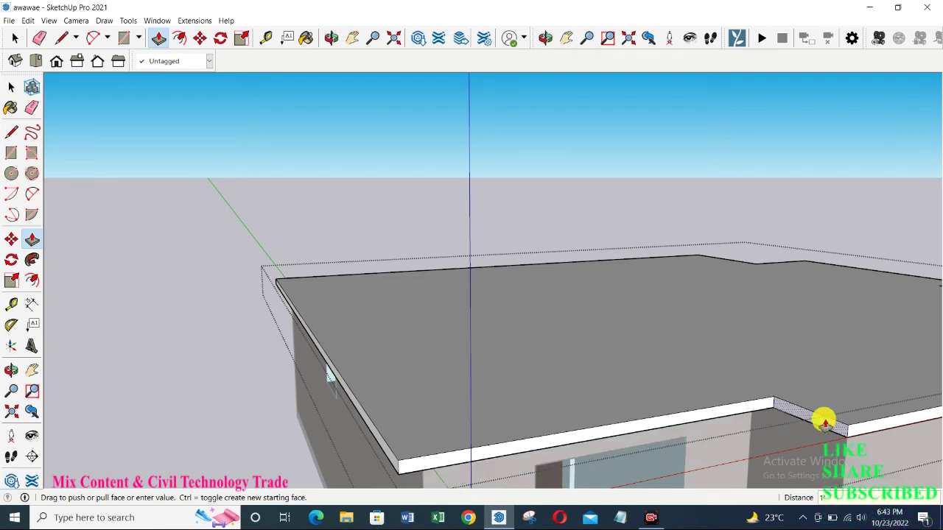
{"action": "double_click", "coordinate": [755, 433]}
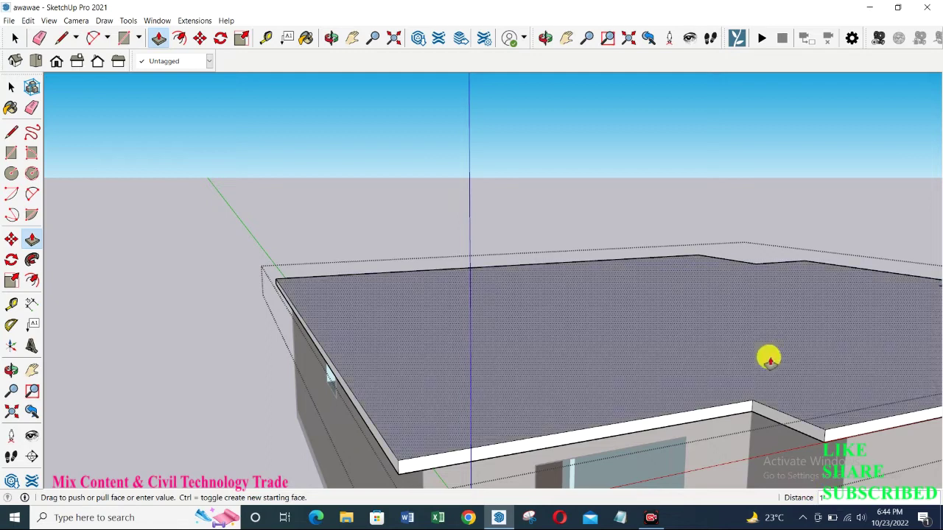
{"action": "mouse_move", "coordinate": [782, 356]}
{"action": "middle_mouse_down"}
{"action": "mouse_move", "coordinate": [581, 331]}
{"action": "mouse_move", "coordinate": [703, 371]}
{"action": "mouse_move", "coordinate": [629, 294]}
{"action": "mouse_move", "coordinate": [658, 260]}
{"action": "mouse_move", "coordinate": [772, 194]}
{"action": "middle_mouse_up"}
- Push the small face at the slab's stepped corner out to close the gap
{"action": "scroll", "coordinate": [773, 195], "scroll_direction": "up", "scroll_amount": 2}
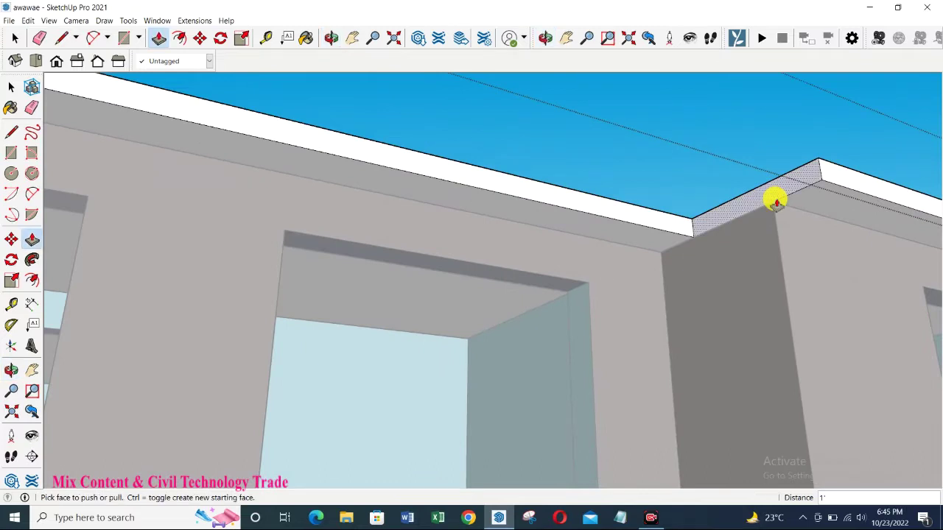
{"action": "mouse_move", "coordinate": [775, 199]}
{"action": "left_mouse_down"}
{"action": "mouse_move", "coordinate": [722, 226]}
{"action": "mouse_move", "coordinate": [665, 212]}
{"action": "left_mouse_up"}
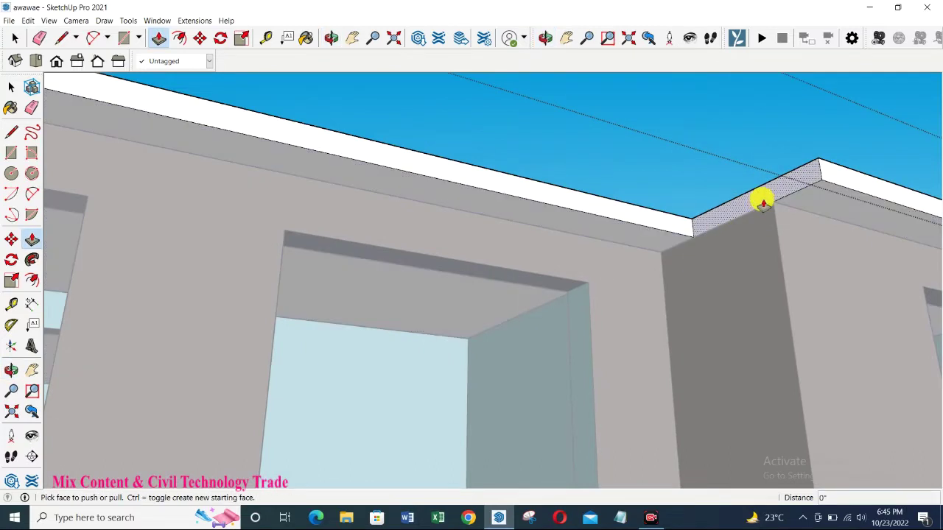
{"action": "key", "text": "Return"}
- Start a Tape Measure guide from the roof slab edge's endpoint
{"action": "scroll", "coordinate": [688, 273], "scroll_direction": "down", "scroll_amount": 3}
{"action": "mouse_move", "coordinate": [650, 273]}
{"action": "middle_mouse_down"}
{"action": "mouse_move", "coordinate": [539, 326]}
{"action": "mouse_move", "coordinate": [718, 330]}
{"action": "mouse_move", "coordinate": [627, 349]}
{"action": "mouse_move", "coordinate": [823, 356]}
{"action": "mouse_move", "coordinate": [684, 296]}
{"action": "mouse_move", "coordinate": [690, 381]}
{"action": "middle_mouse_up"}
{"action": "scroll", "coordinate": [690, 381], "scroll_direction": "up", "scroll_amount": 2}
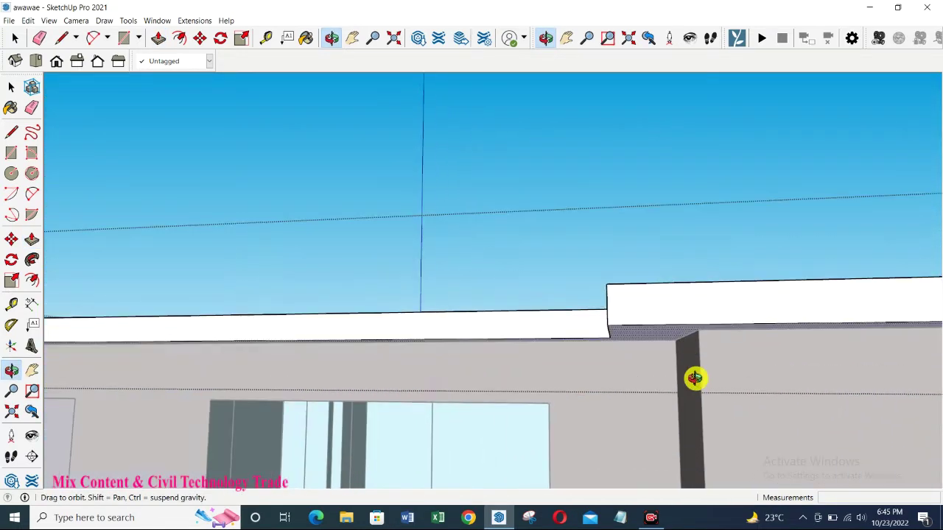
{"action": "key", "text": "t"}
{"action": "left_click", "coordinate": [608, 315]}
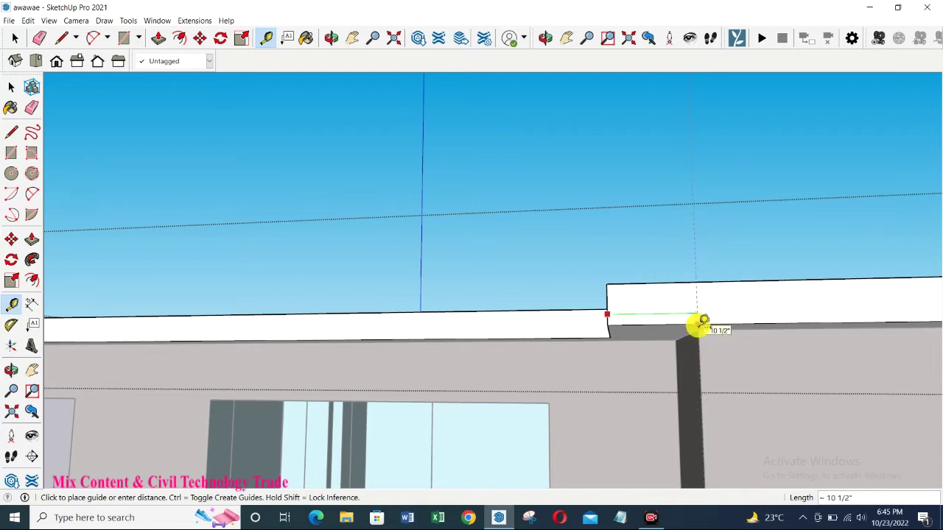
- Place the measuring guide along the slab edge
{"action": "left_click", "coordinate": [700, 324]}
{"action": "scroll", "coordinate": [660, 322], "scroll_direction": "down", "scroll_amount": 1}
{"action": "mouse_move", "coordinate": [726, 373]}
{"action": "middle_mouse_down"}
{"action": "mouse_move", "coordinate": [540, 332]}
{"action": "mouse_move", "coordinate": [933, 422]}
{"action": "mouse_move", "coordinate": [714, 319]}
{"action": "middle_mouse_up"}
{"action": "scroll", "coordinate": [717, 364], "scroll_direction": "up", "scroll_amount": 2}
- Pull the short slab edge face out 1'
{"action": "key", "text": "p"}
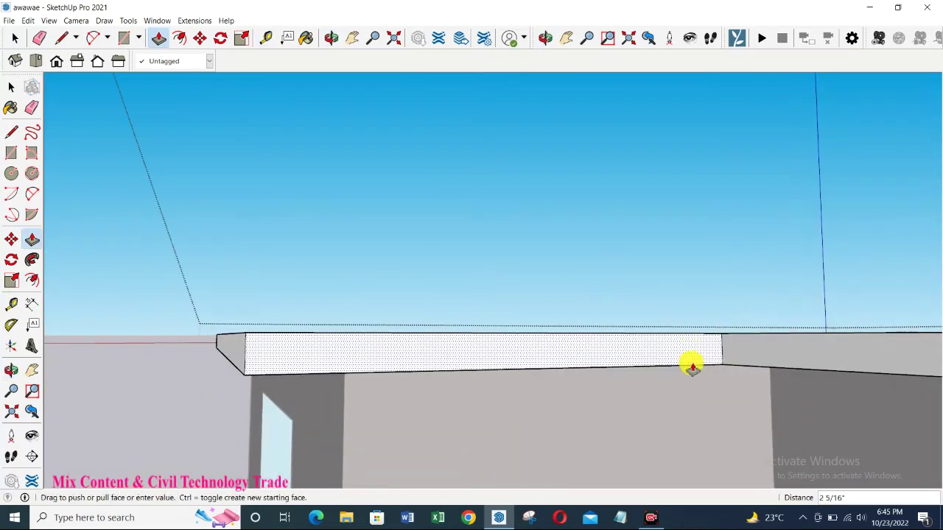
{"action": "left_click_drag", "start_coordinate": [690, 364], "coordinate": [806, 416]}
{"action": "type", "text": "'"}
{"action": "key", "text": "Return"}
{"action": "mouse_move", "coordinate": [724, 413]}
{"action": "middle_mouse_down"}
{"action": "mouse_move", "coordinate": [729, 328]}
{"action": "mouse_move", "coordinate": [594, 400]}
{"action": "mouse_move", "coordinate": [742, 418]}
{"action": "mouse_move", "coordinate": [564, 393]}
{"action": "mouse_move", "coordinate": [592, 385]}
{"action": "mouse_move", "coordinate": [653, 337]}
{"action": "mouse_move", "coordinate": [715, 385]}
{"action": "mouse_move", "coordinate": [699, 370]}
{"action": "mouse_move", "coordinate": [553, 360]}
{"action": "mouse_move", "coordinate": [612, 388]}
{"action": "mouse_move", "coordinate": [349, 358]}
{"action": "mouse_move", "coordinate": [444, 324]}
{"action": "mouse_move", "coordinate": [503, 354]}
{"action": "mouse_move", "coordinate": [513, 376]}
{"action": "mouse_move", "coordinate": [374, 438]}
{"action": "mouse_move", "coordinate": [673, 352]}
{"action": "middle_mouse_up"}
- Orbit around the house to a front view of its brick walls
{"action": "mouse_move", "coordinate": [517, 379]}
{"action": "middle_mouse_down"}
{"action": "mouse_move", "coordinate": [464, 370]}
{"action": "mouse_move", "coordinate": [696, 343]}
{"action": "mouse_move", "coordinate": [448, 399]}
{"action": "mouse_move", "coordinate": [538, 379]}
{"action": "mouse_move", "coordinate": [522, 351]}
{"action": "mouse_move", "coordinate": [410, 362]}
{"action": "mouse_move", "coordinate": [425, 376]}
{"action": "mouse_move", "coordinate": [530, 387]}
{"action": "mouse_move", "coordinate": [351, 368]}
{"action": "mouse_move", "coordinate": [447, 397]}
{"action": "mouse_move", "coordinate": [349, 388]}
{"action": "mouse_move", "coordinate": [415, 358]}
{"action": "mouse_move", "coordinate": [754, 468]}
{"action": "middle_mouse_up"}
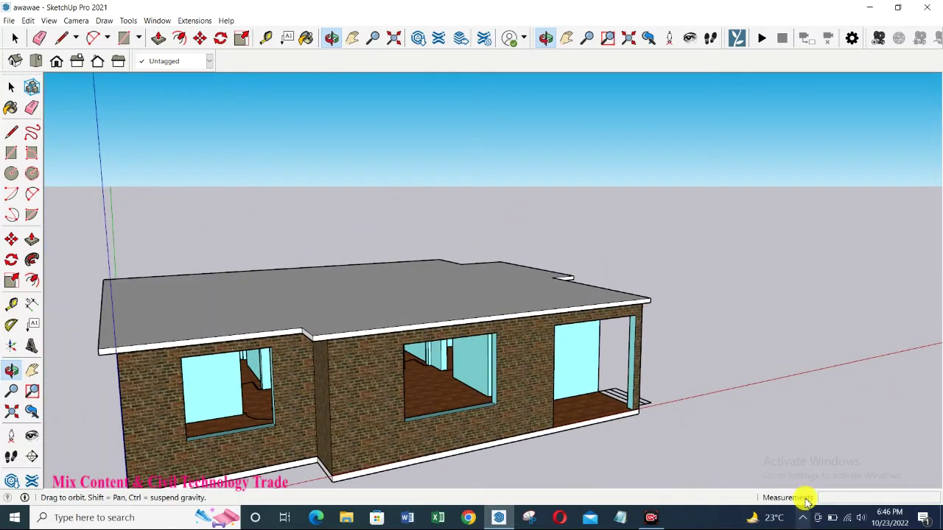
{"action": "mouse_move", "coordinate": [619, 301]}
{"action": "middle_mouse_down"}
{"action": "mouse_move", "coordinate": [562, 331]}
{"action": "mouse_move", "coordinate": [248, 375]}
{"action": "mouse_move", "coordinate": [391, 419]}
{"action": "mouse_move", "coordinate": [743, 359]}
{"action": "mouse_move", "coordinate": [516, 421]}
{"action": "mouse_move", "coordinate": [551, 322]}
{"action": "mouse_move", "coordinate": [371, 322]}
{"action": "mouse_move", "coordinate": [302, 309]}
{"action": "mouse_move", "coordinate": [257, 273]}
{"action": "middle_mouse_up"}
- Draw a 9 x 9 square at the roof slab's notched outer corner
{"action": "scroll", "coordinate": [252, 280], "scroll_direction": "up", "scroll_amount": 2}
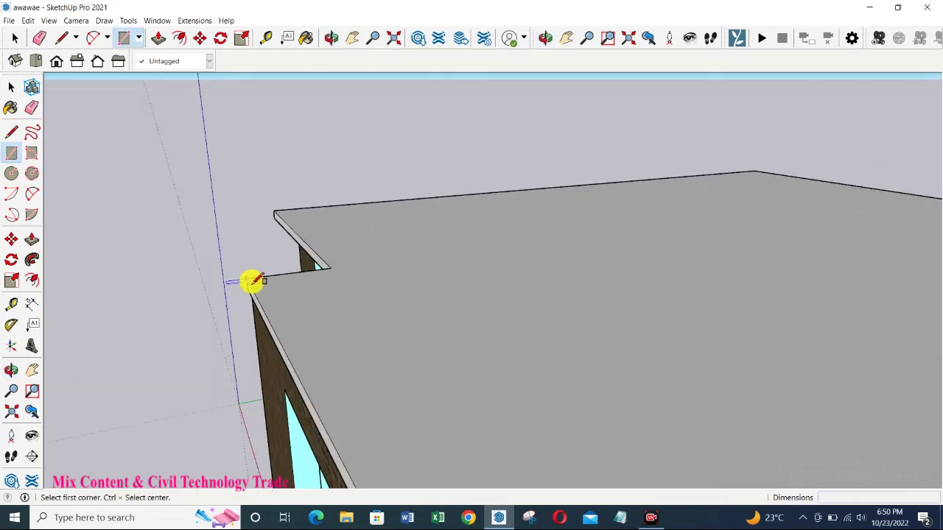
{"action": "left_click", "coordinate": [247, 279]}
{"action": "type", "text": "9,9"}
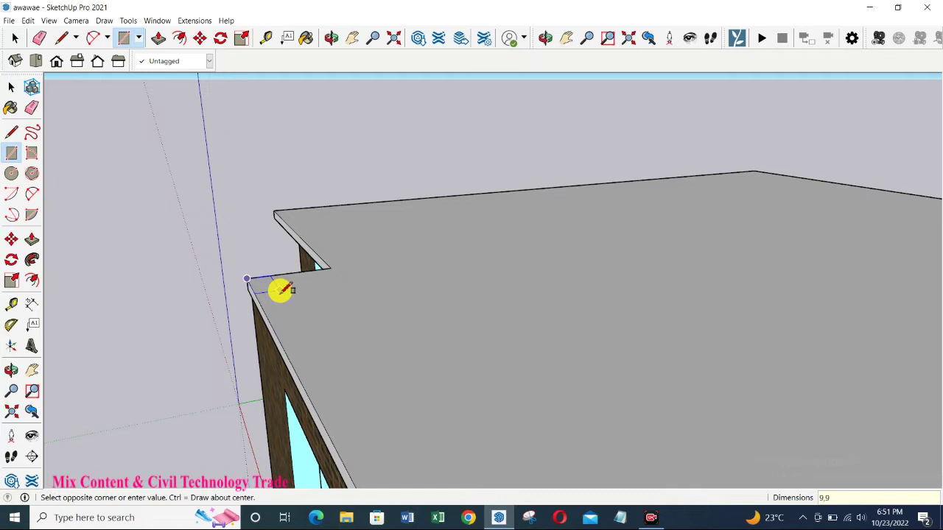
{"action": "mouse_move", "coordinate": [265, 282]}
{"action": "middle_mouse_down"}
{"action": "mouse_move", "coordinate": [257, 273]}
{"action": "mouse_move", "coordinate": [305, 282]}
{"action": "middle_mouse_up"}
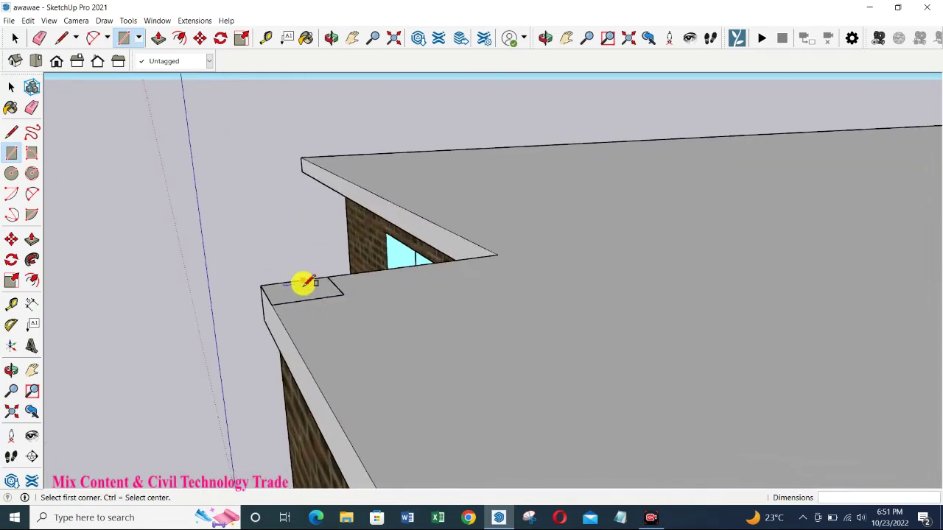
{"action": "key", "text": "space"}
- Group the 9 x 9 corner square and pull it up into a 3' post
{"action": "right_click", "coordinate": [304, 289]}
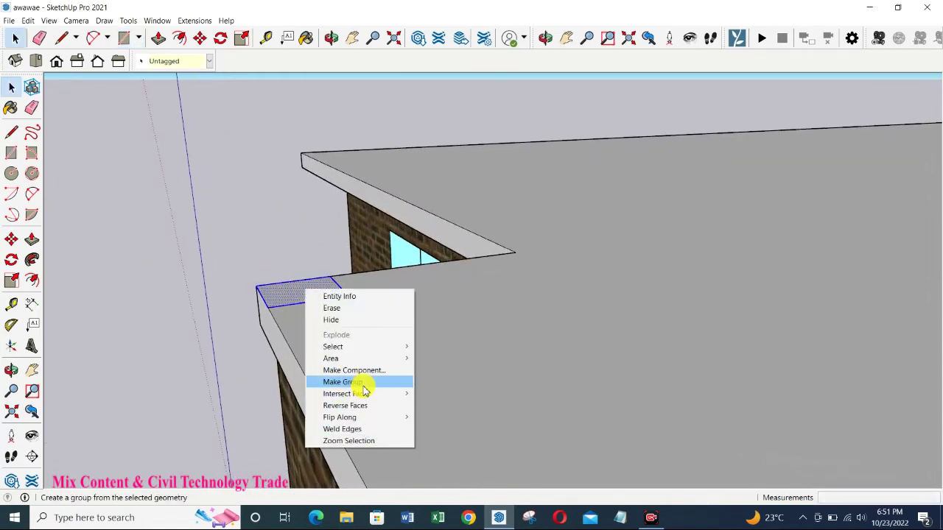
{"action": "left_click", "coordinate": [365, 383]}
{"action": "double_click", "coordinate": [306, 296]}
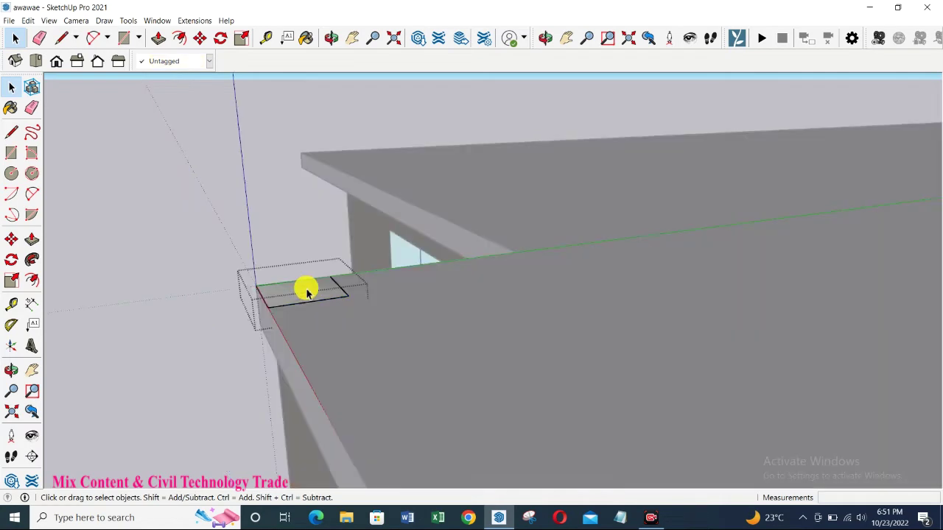
{"action": "key", "text": "p"}
{"action": "left_click", "coordinate": [302, 296]}
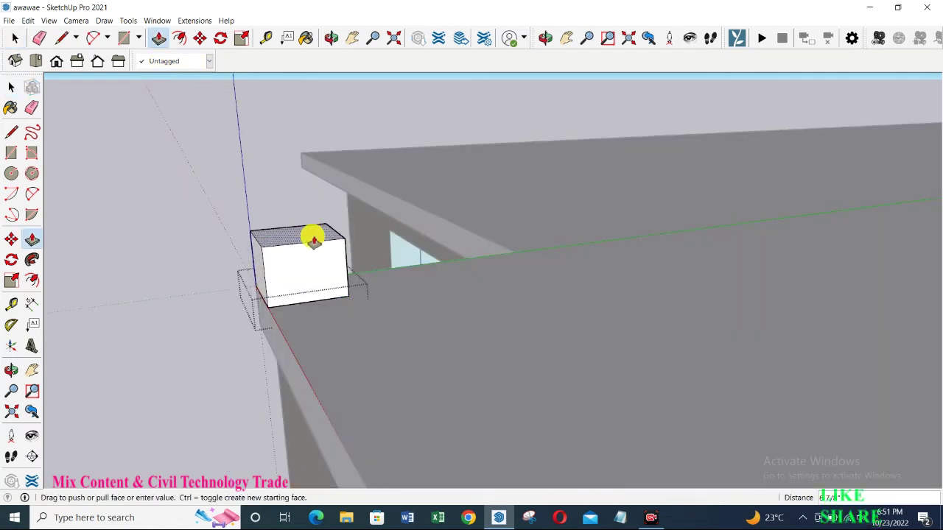
{"action": "left_click", "coordinate": [324, 251]}
{"action": "scroll", "coordinate": [325, 255], "scroll_direction": "down", "scroll_amount": 1}
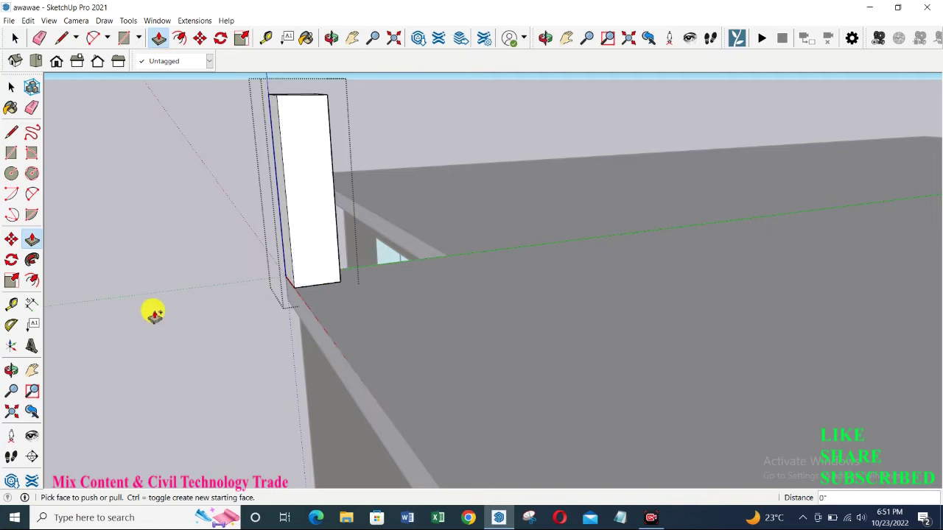
{"action": "key", "text": "space"}
{"action": "key", "text": "Escape"}
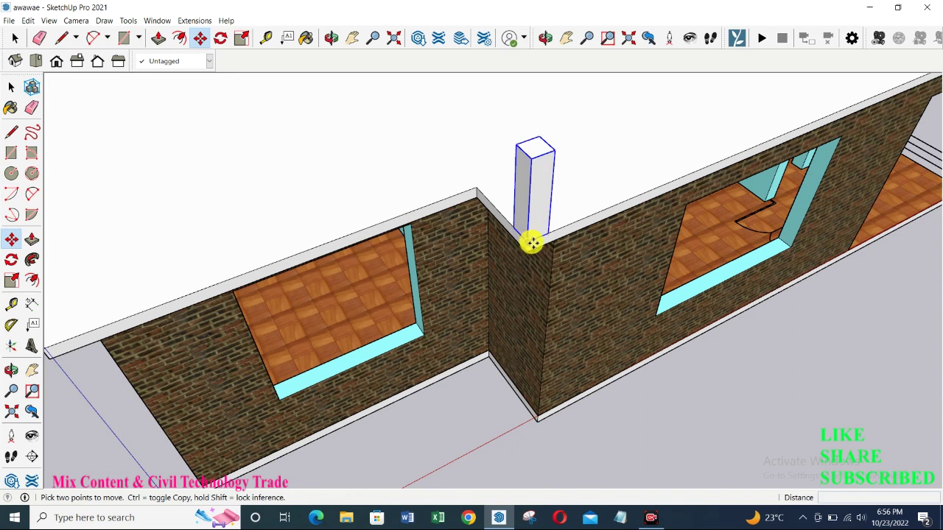
- Move the 3' post onto the roof slab's edge near its corner and view the roof from above
{"action": "left_click", "coordinate": [532, 243]}
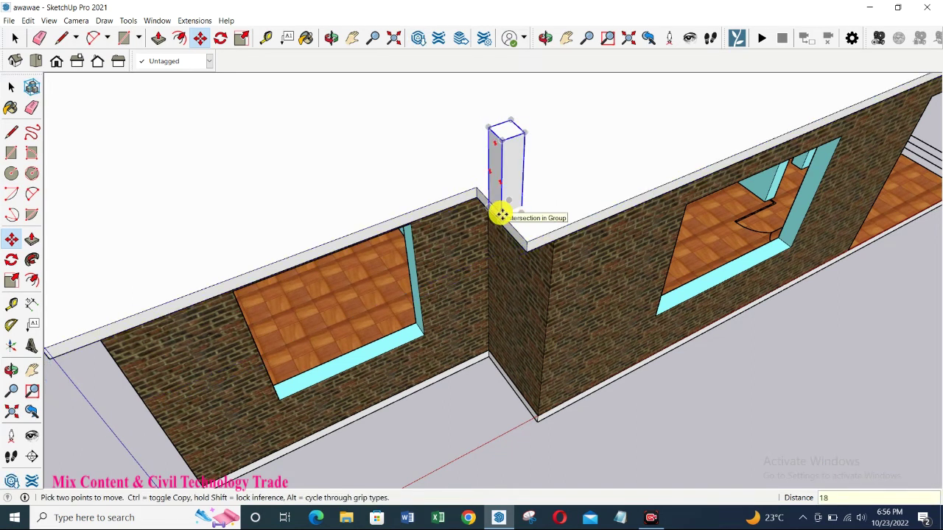
{"action": "left_click", "coordinate": [500, 213]}
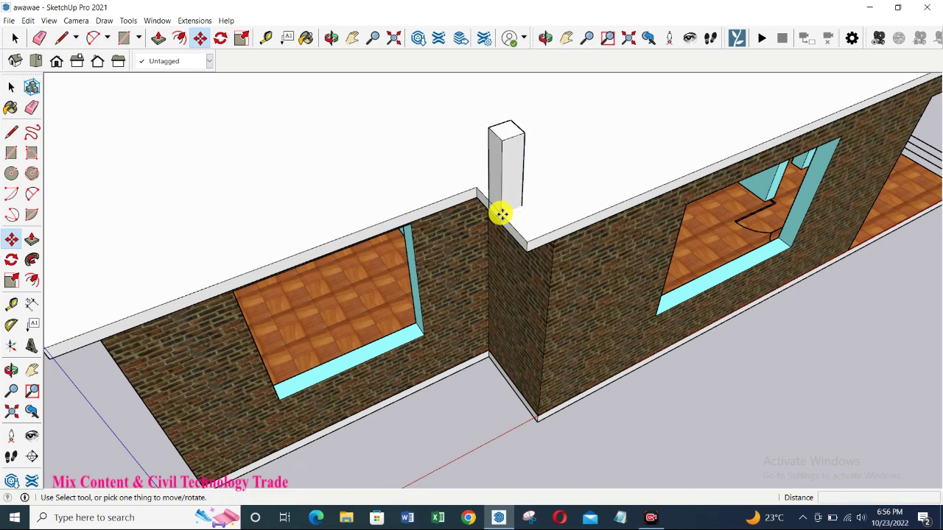
{"action": "left_click", "coordinate": [501, 214]}
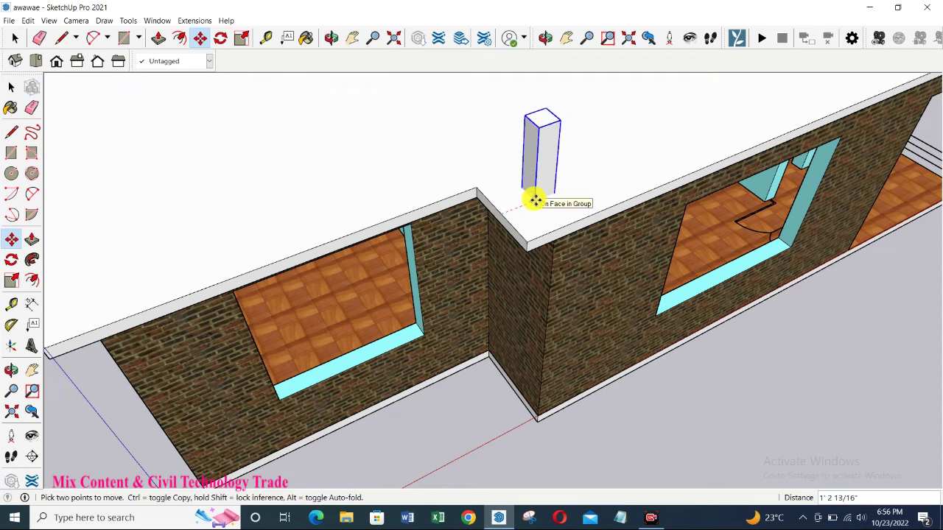
{"action": "left_click", "coordinate": [533, 199]}
{"action": "mouse_move", "coordinate": [538, 211]}
{"action": "middle_mouse_down"}
{"action": "mouse_move", "coordinate": [672, 340]}
{"action": "mouse_move", "coordinate": [189, 215]}
{"action": "mouse_move", "coordinate": [390, 237]}
{"action": "middle_mouse_up"}
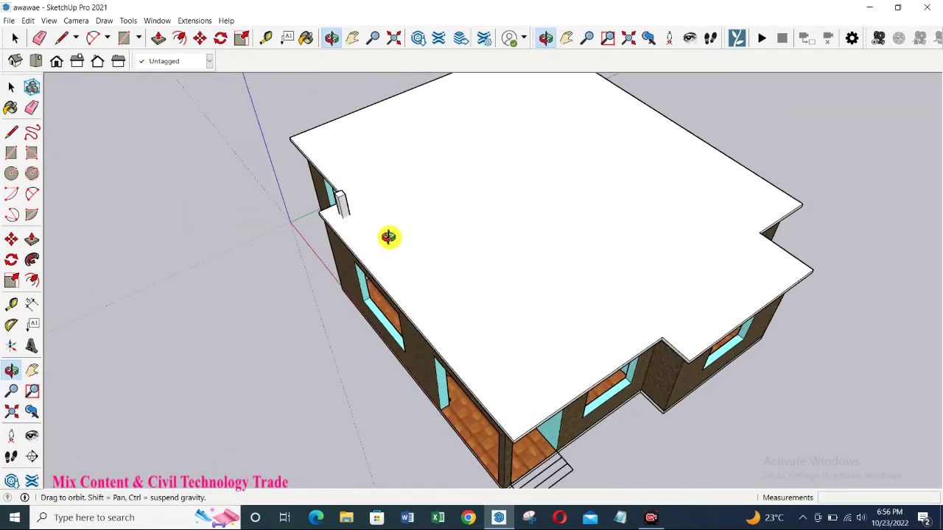
- Draw a line from the post's corner across the roof to its far edge
{"action": "scroll", "coordinate": [388, 247], "scroll_direction": "up", "scroll_amount": 3}
{"action": "key", "text": "l"}
{"action": "left_click", "coordinate": [333, 207]}
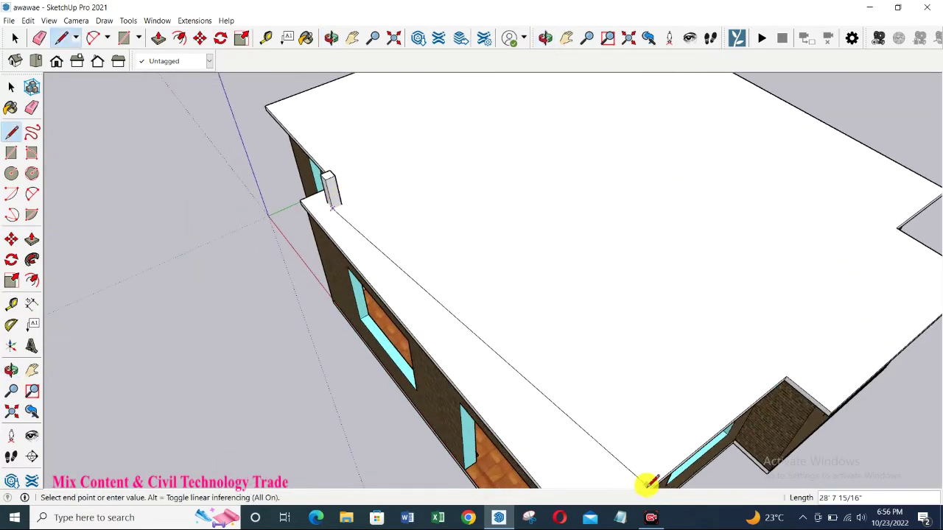
{"action": "scroll", "coordinate": [621, 462], "scroll_direction": "down", "scroll_amount": 2}
{"action": "scroll", "coordinate": [615, 471], "scroll_direction": "down", "scroll_amount": 2}
{"action": "scroll", "coordinate": [600, 469], "scroll_direction": "up", "scroll_amount": 3}
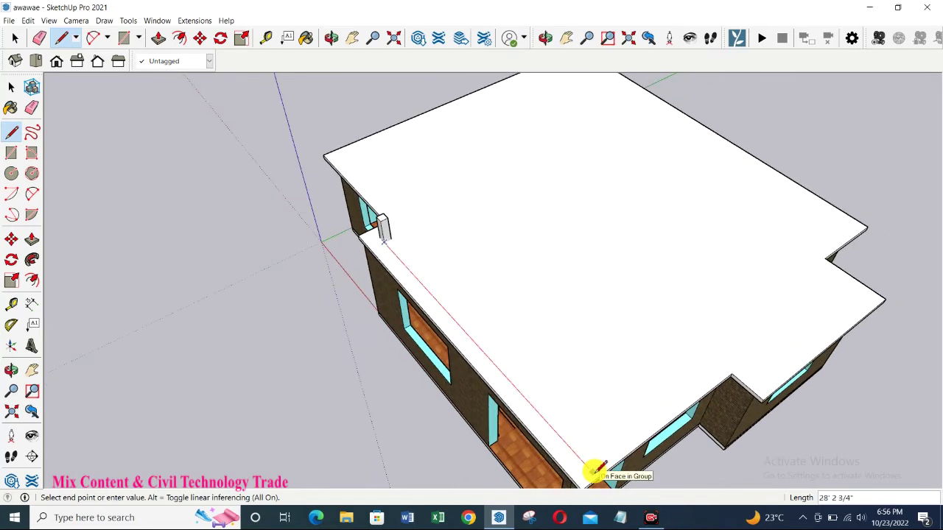
{"action": "scroll", "coordinate": [596, 475], "scroll_direction": "up", "scroll_amount": 2}
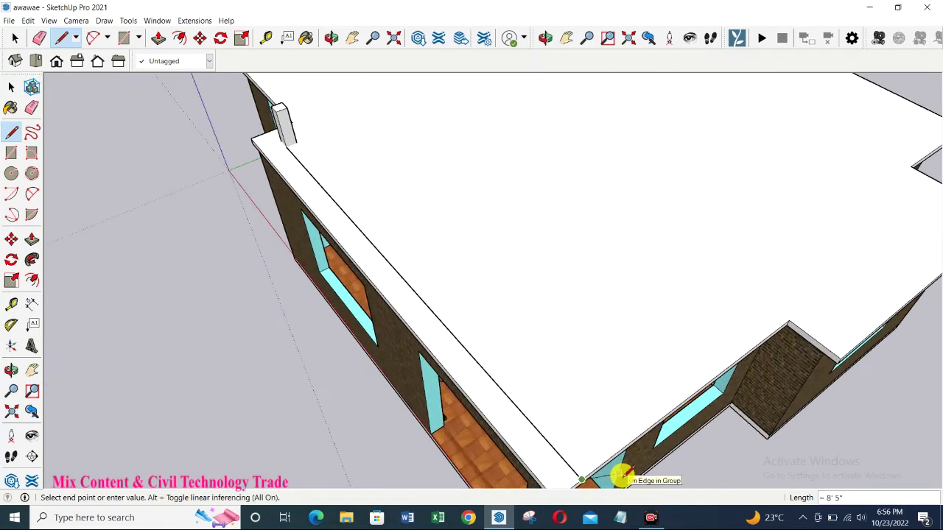
{"action": "left_click", "coordinate": [621, 475]}
{"action": "key", "text": "space"}
- Add a guide across the roof from the wall edge and another along the wall edge
{"action": "key", "text": "t"}
{"action": "left_click", "coordinate": [613, 457]}
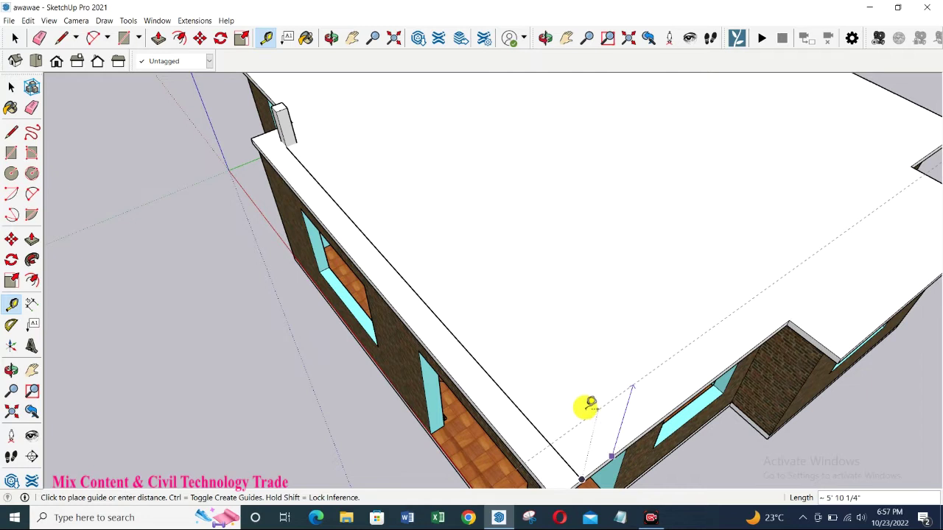
{"action": "left_click", "coordinate": [571, 458]}
{"action": "key", "text": "l"}
{"action": "left_click", "coordinate": [559, 454]}
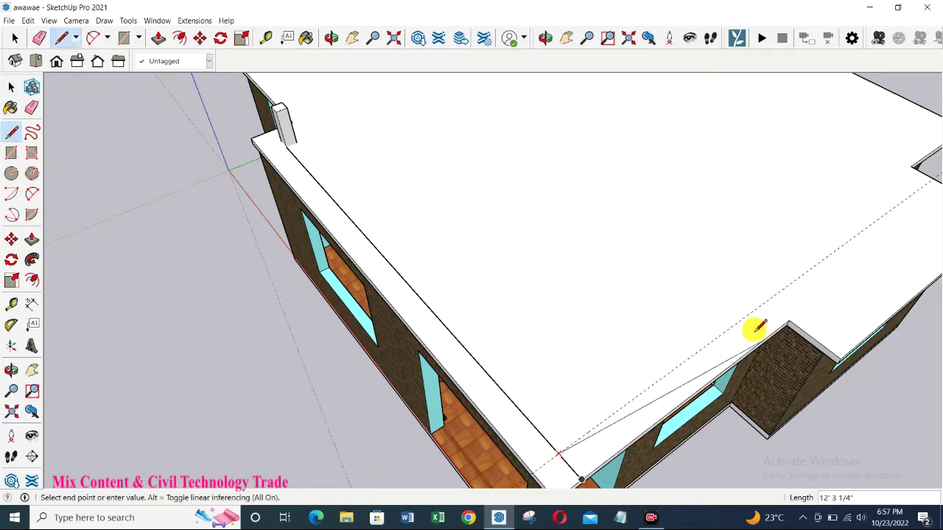
{"action": "key", "text": "t"}
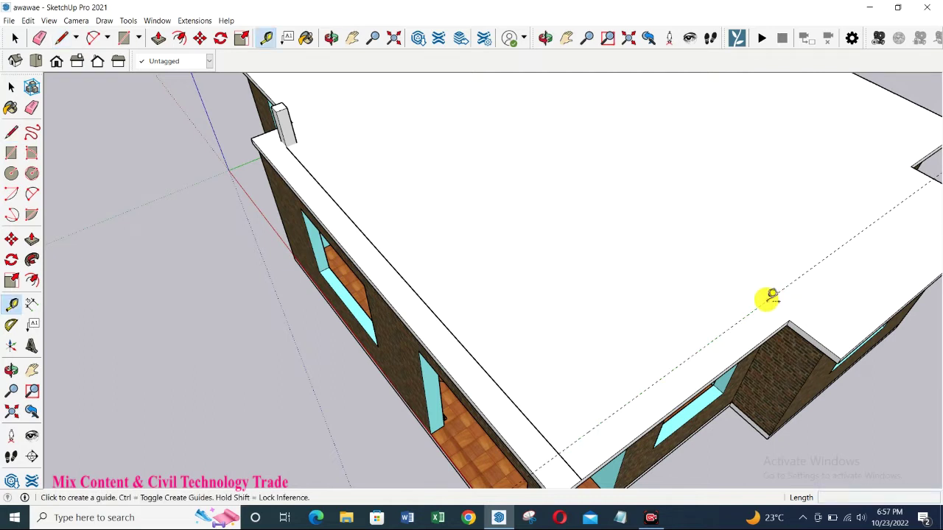
{"action": "type", "text": "3'"}
{"action": "double_click", "coordinate": [810, 329]}
- Place 18" offset guides parallel to the roof edges for the parapet
{"action": "left_click", "coordinate": [759, 296]}
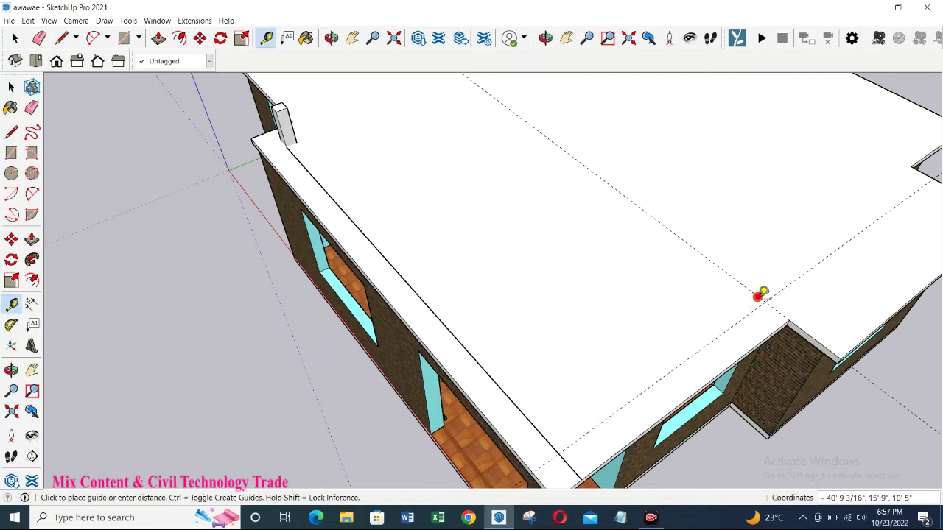
{"action": "key", "text": "Return"}
{"action": "scroll", "coordinate": [634, 311], "scroll_direction": "down", "scroll_amount": 3}
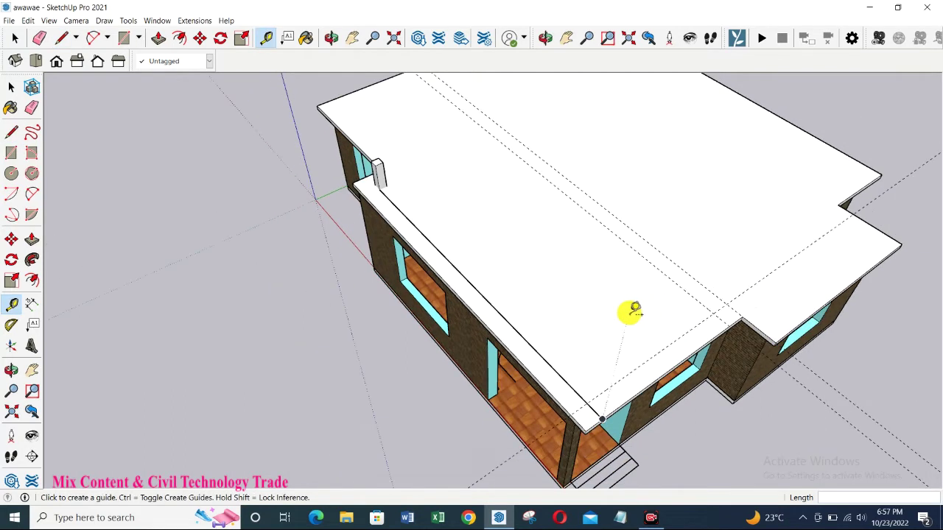
{"action": "scroll", "coordinate": [788, 274], "scroll_direction": "up", "scroll_amount": 2}
{"action": "left_click", "coordinate": [820, 314]}
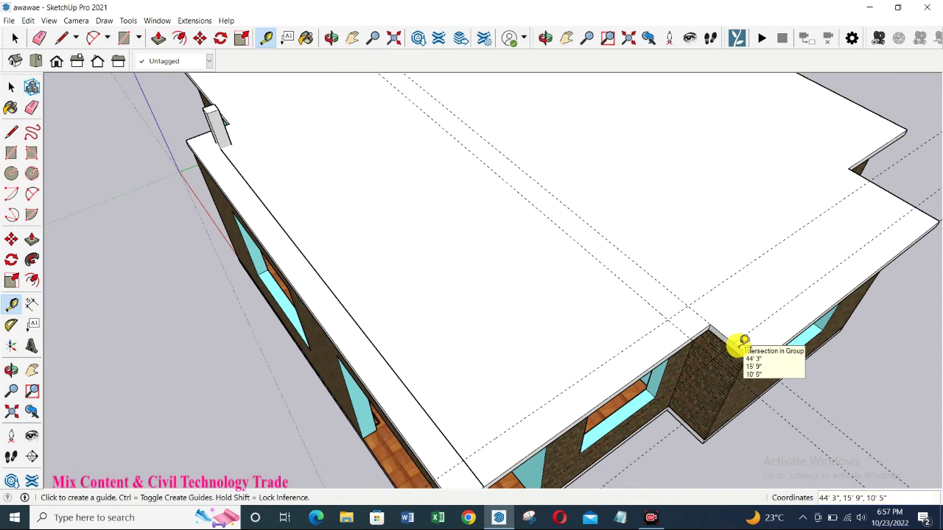
{"action": "left_click", "coordinate": [740, 344]}
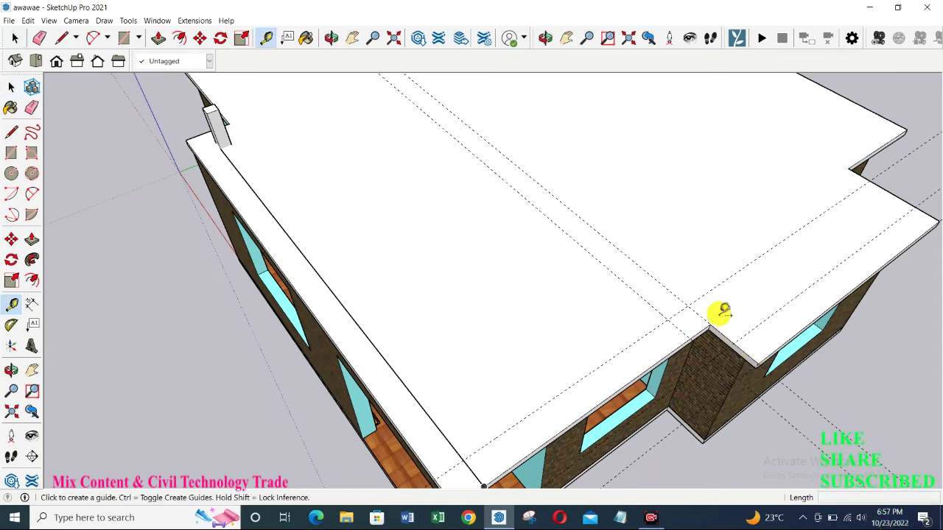
{"action": "left_click", "coordinate": [694, 311]}
{"action": "key", "text": "Return"}
{"action": "key", "text": "e"}
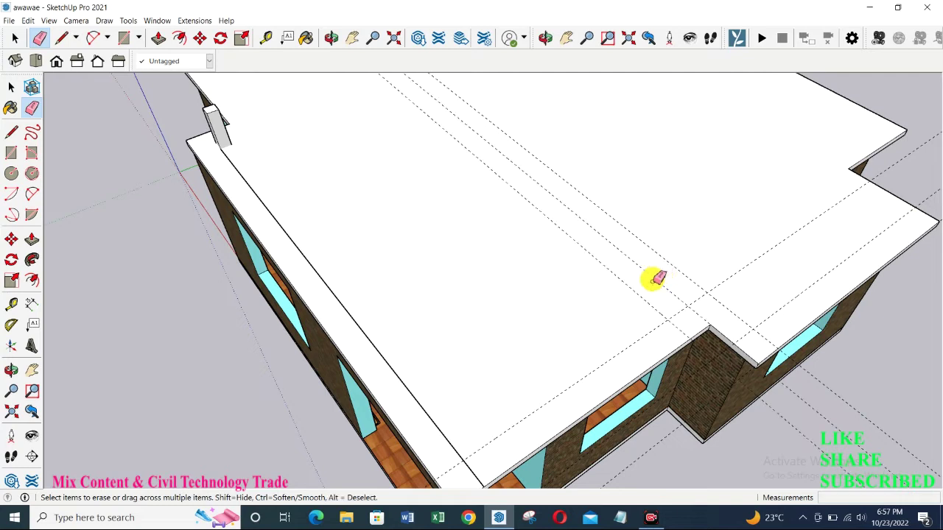
- Erase a stray guide and trace the inner outline along the guide to the roof corner
{"action": "left_click", "coordinate": [656, 278]}
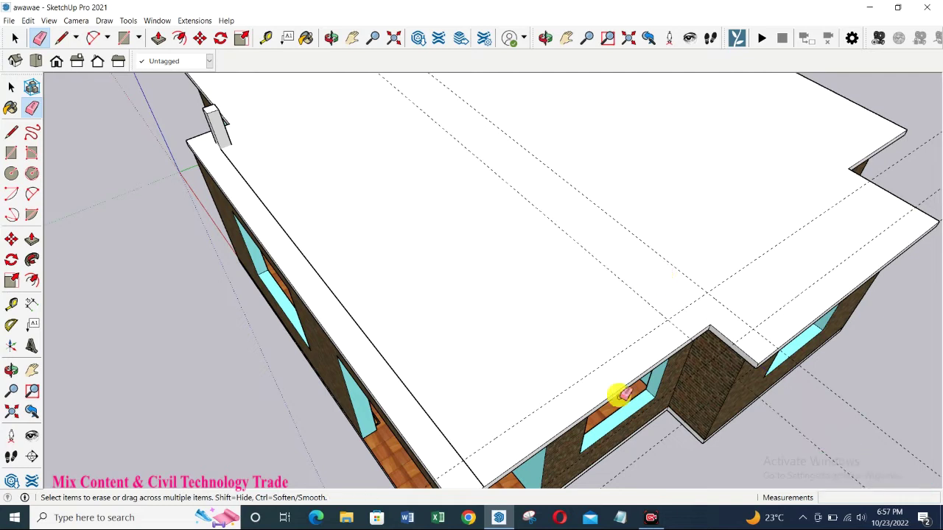
{"action": "key", "text": "l"}
{"action": "left_click", "coordinate": [463, 460]}
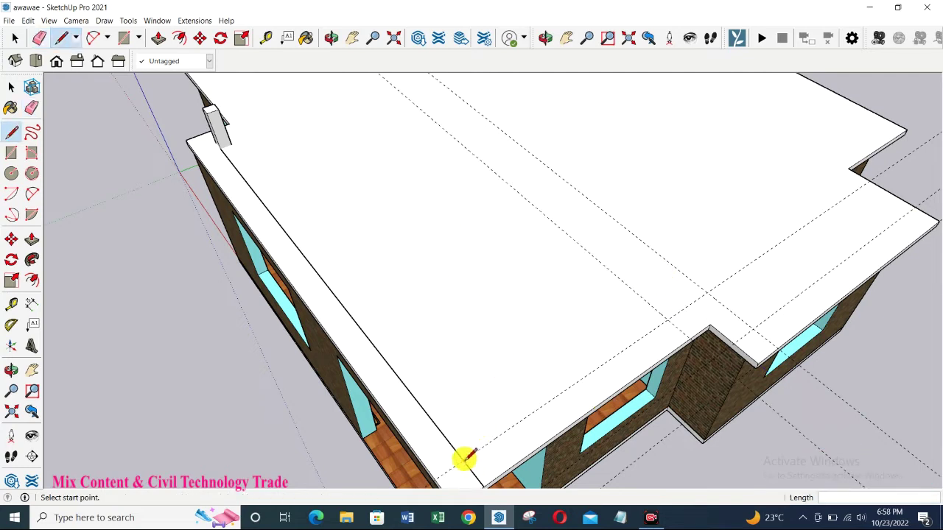
{"action": "left_click", "coordinate": [708, 292]}
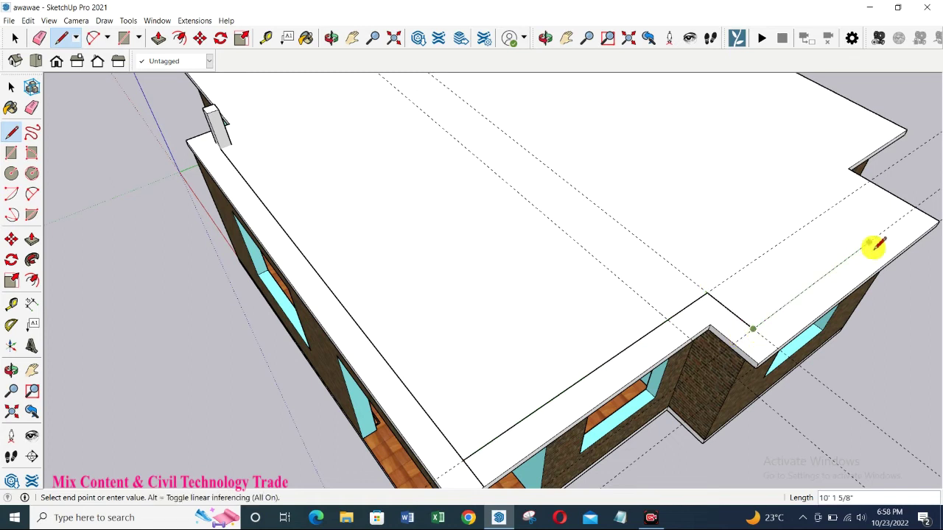
{"action": "left_click", "coordinate": [913, 208]}
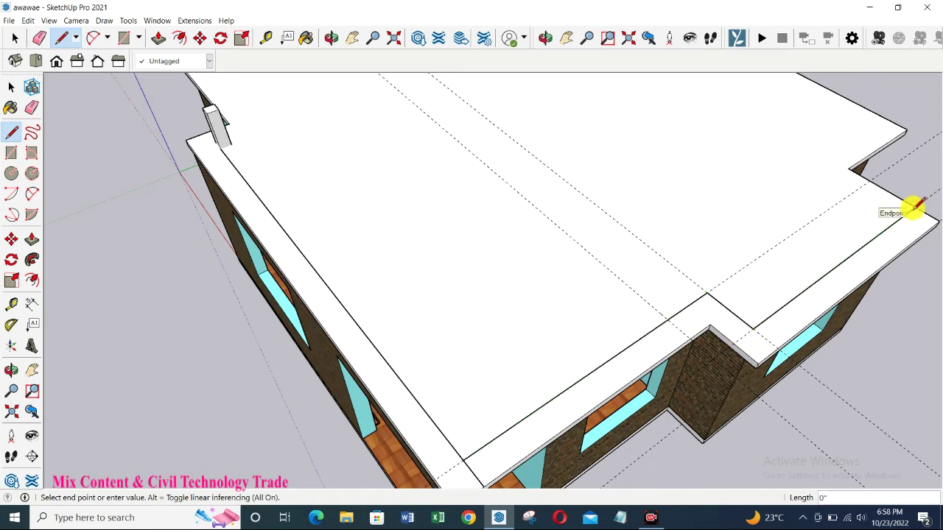
- Remove the unwanted guides and add a new guide along the upper-right roof edge
{"action": "key", "text": "e"}
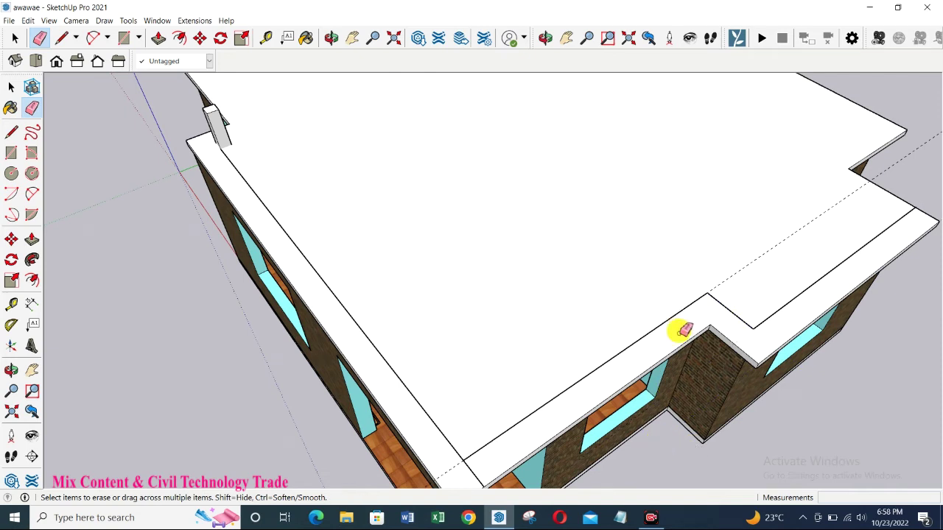
{"action": "key", "text": "t"}
{"action": "double_click", "coordinate": [878, 186]}
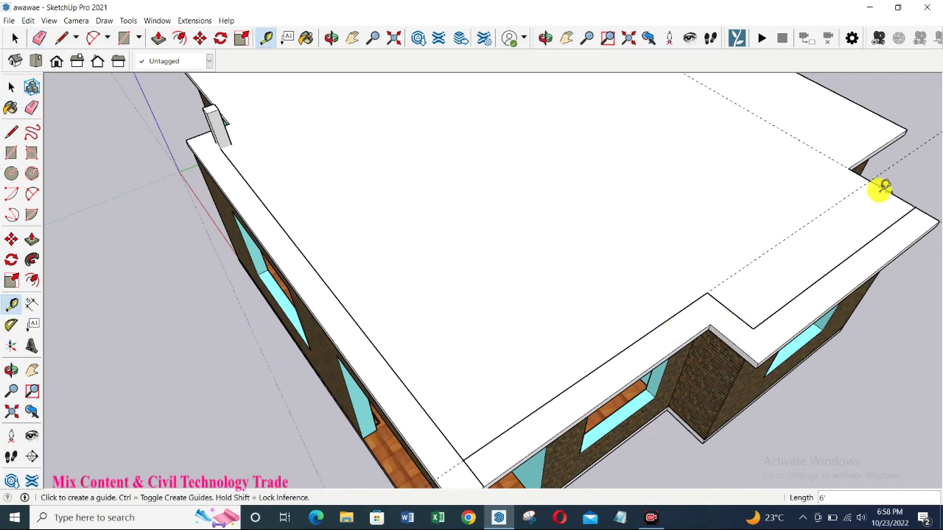
- Add three 1'6" offset guides in from the far roof edges
{"action": "left_click", "coordinate": [818, 152]}
{"action": "key", "text": "Return"}
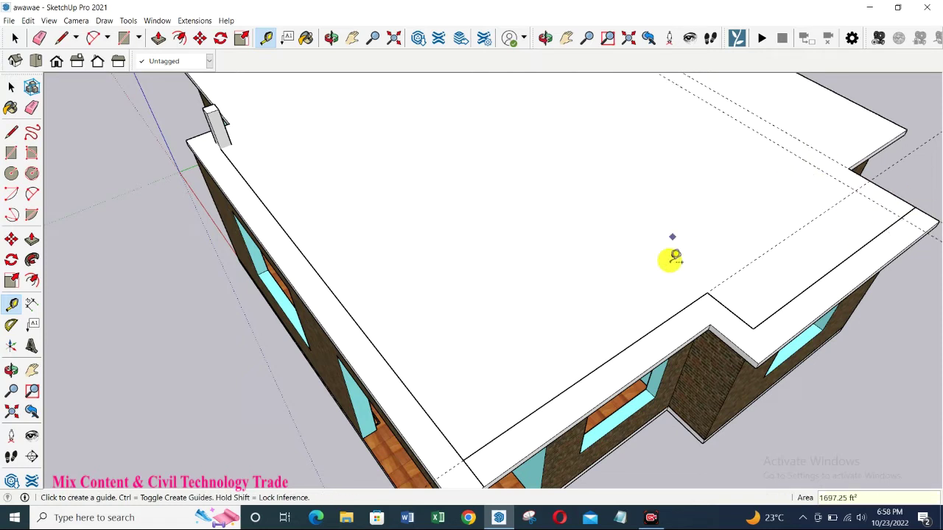
{"action": "scroll", "coordinate": [579, 231], "scroll_direction": "down", "scroll_amount": 1}
{"action": "scroll", "coordinate": [831, 137], "scroll_direction": "up", "scroll_amount": 4}
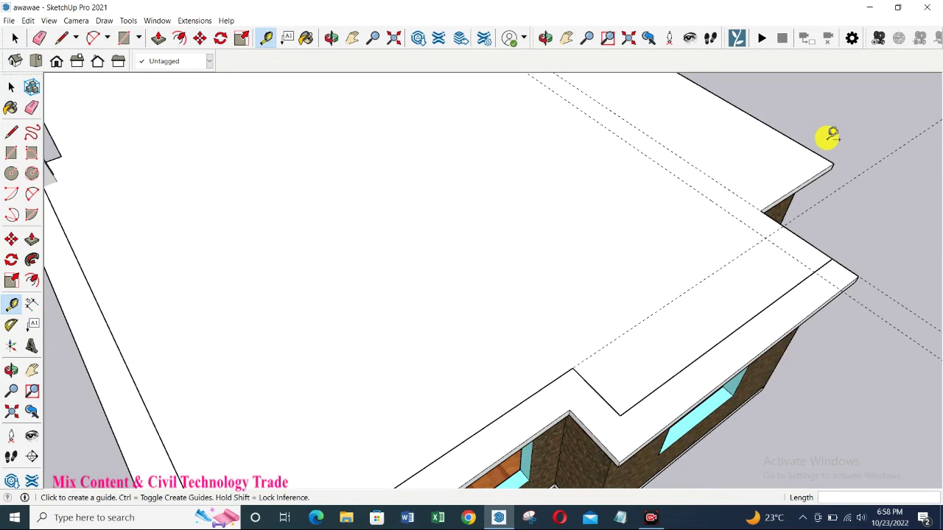
{"action": "left_click", "coordinate": [809, 186]}
{"action": "key", "text": "Return"}
{"action": "left_click", "coordinate": [776, 135]}
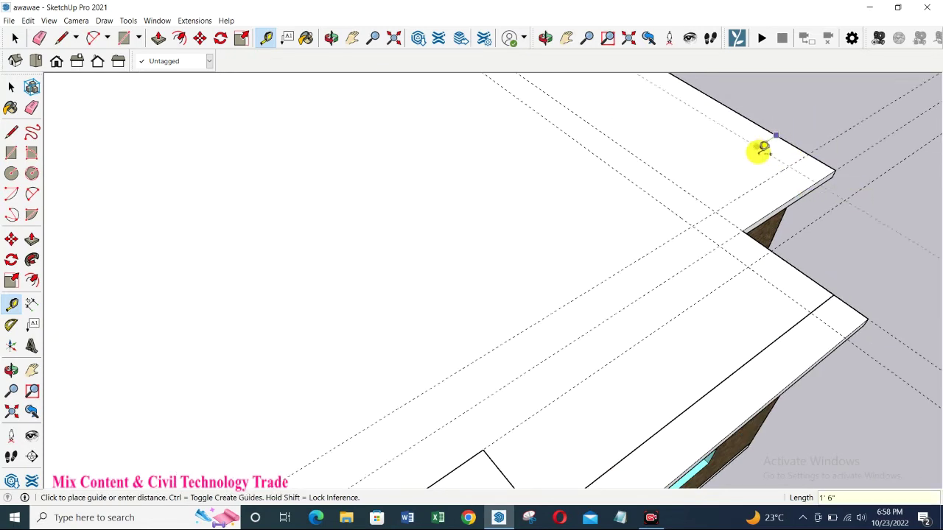
{"action": "key", "text": "Return"}
{"action": "scroll", "coordinate": [721, 140], "scroll_direction": "down", "scroll_amount": 2}
- Trace edges along the guides to close the inner outline at the top corner, then exit the roof group
{"action": "key", "text": "l"}
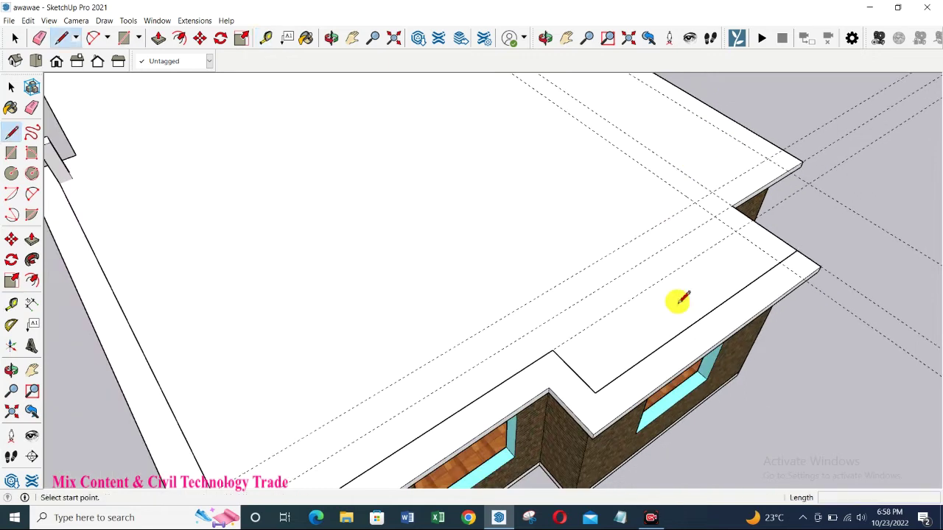
{"action": "left_click", "coordinate": [779, 262]}
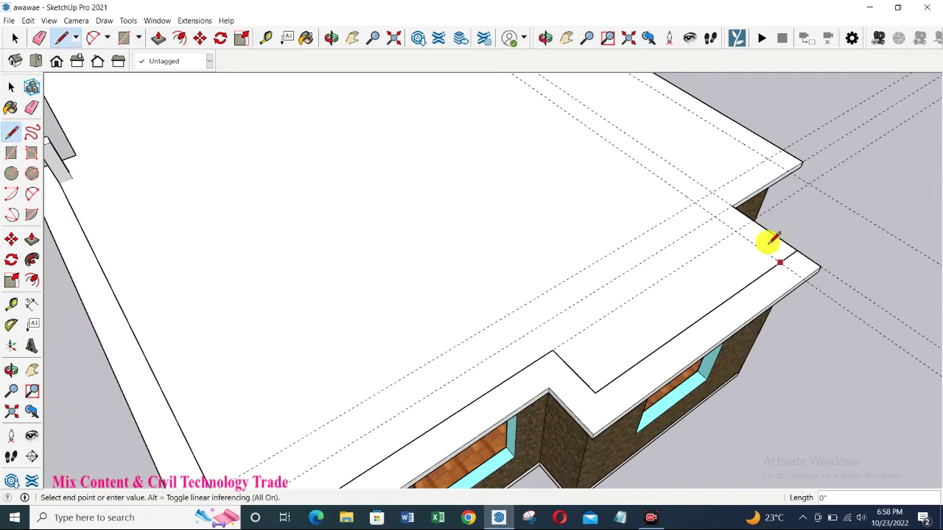
{"action": "left_click", "coordinate": [696, 202]}
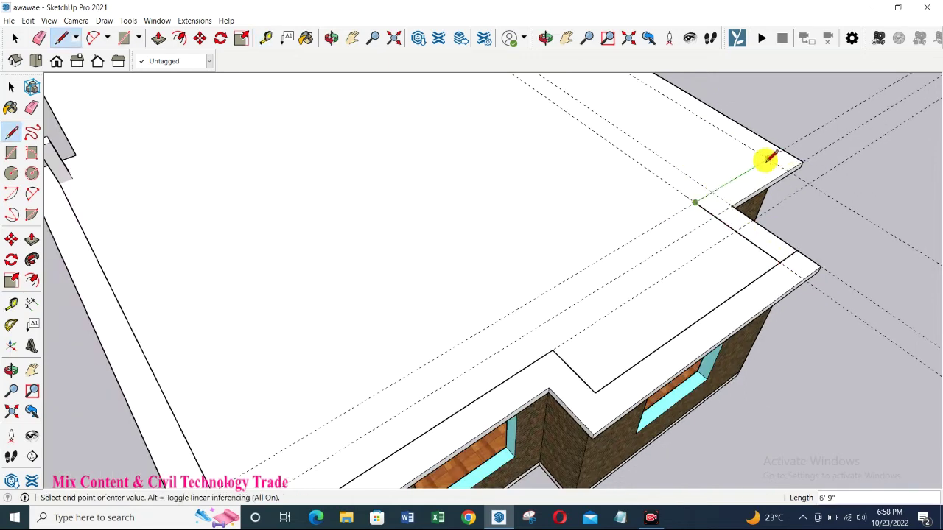
{"action": "scroll", "coordinate": [769, 166], "scroll_direction": "down", "scroll_amount": 3}
{"action": "scroll", "coordinate": [715, 147], "scroll_direction": "down", "scroll_amount": 1}
{"action": "scroll", "coordinate": [608, 76], "scroll_direction": "up", "scroll_amount": 2}
{"action": "scroll", "coordinate": [651, 111], "scroll_direction": "up", "scroll_amount": 3}
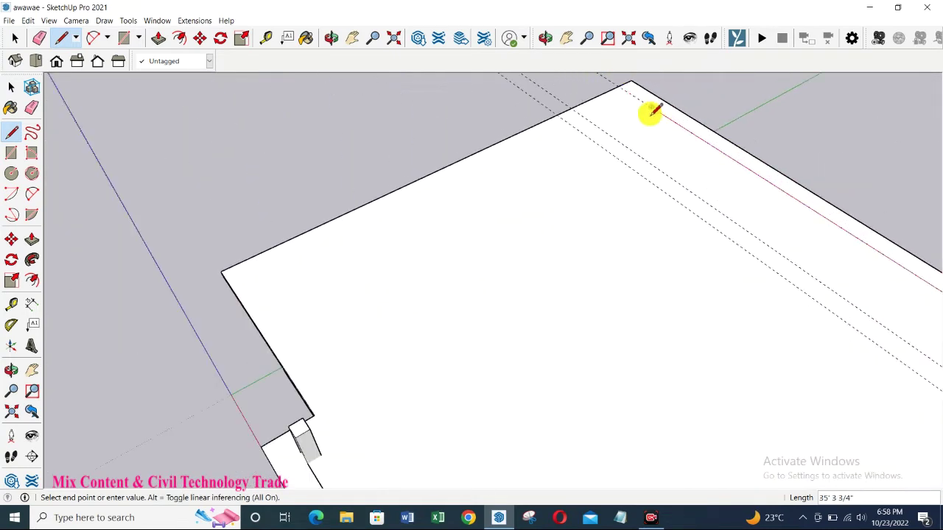
{"action": "left_click", "coordinate": [620, 87]}
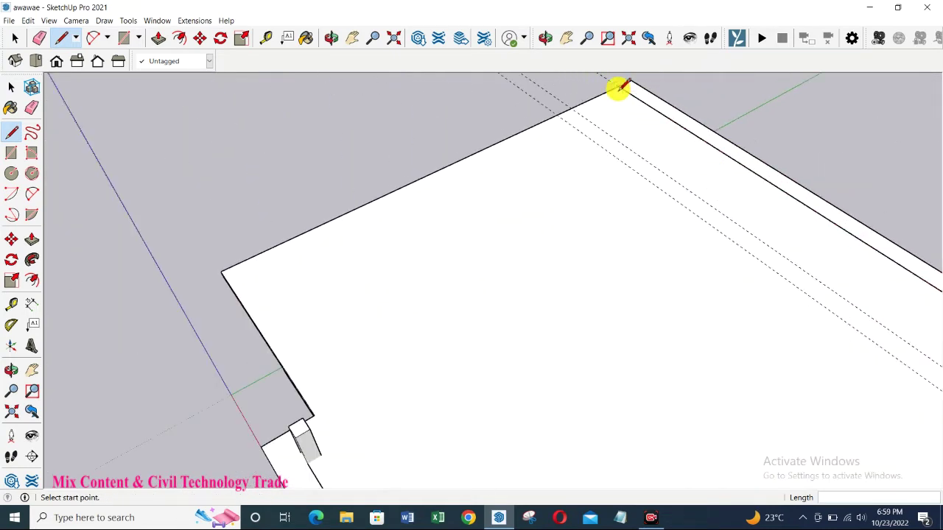
{"action": "key", "text": "t"}
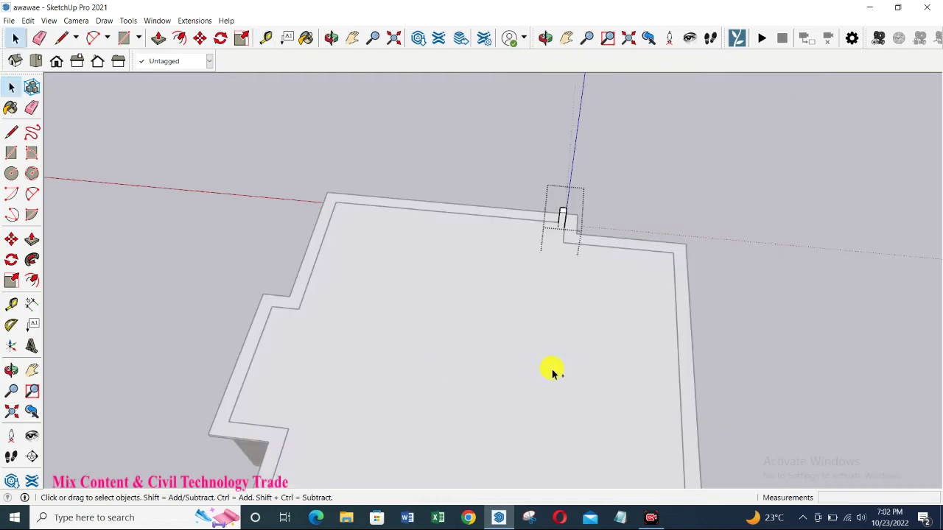
{"action": "key", "text": "Escape"}
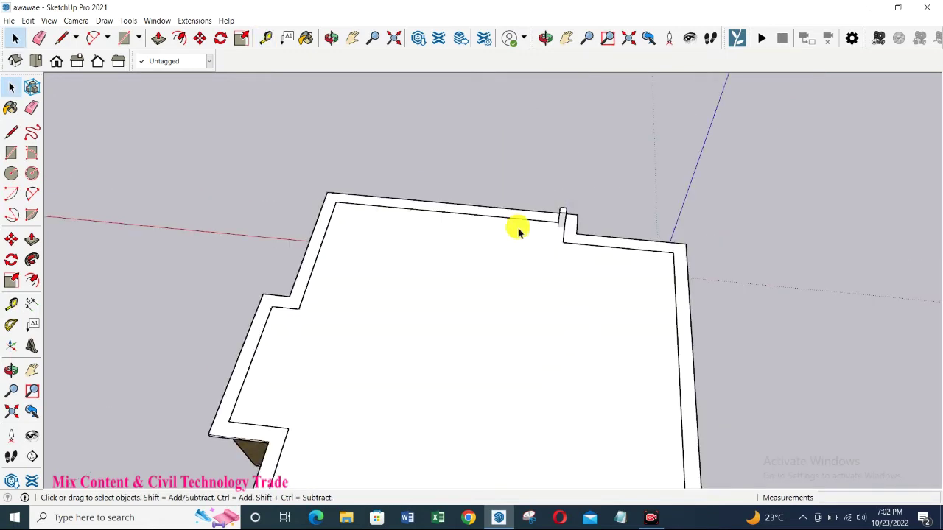
- Open the parapet piece and pull its face into a long bar along the roof edge
{"action": "key", "text": "p"}
{"action": "key", "text": "space"}
{"action": "double_click", "coordinate": [567, 213]}
{"action": "mouse_move", "coordinate": [675, 372]}
{"action": "middle_mouse_down"}
{"action": "mouse_move", "coordinate": [936, 358]}
{"action": "mouse_move", "coordinate": [511, 238]}
{"action": "middle_mouse_up"}
{"action": "key", "text": "p"}
{"action": "left_click_drag", "start_coordinate": [463, 196], "coordinate": [465, 377]}
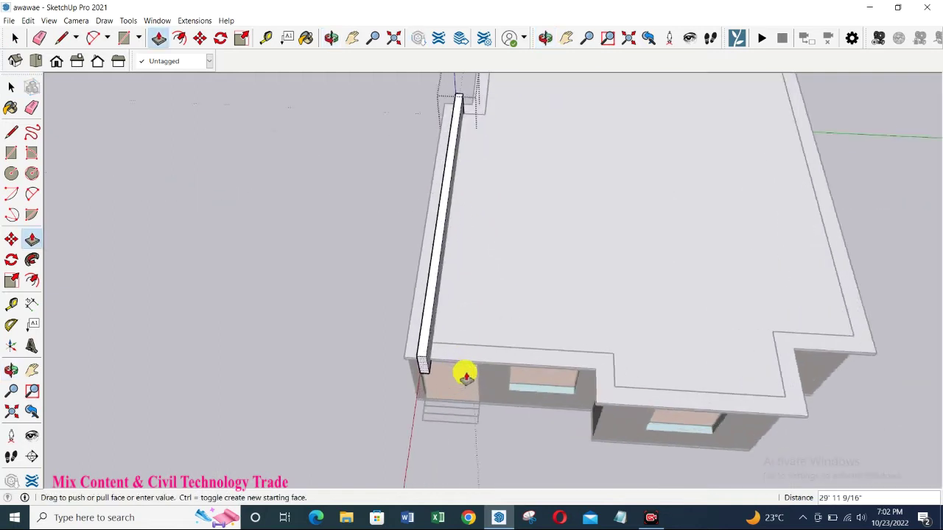
{"action": "scroll", "coordinate": [465, 377], "scroll_direction": "up", "scroll_amount": 5}
{"action": "scroll", "coordinate": [395, 316], "scroll_direction": "up", "scroll_amount": 4}
{"action": "left_click", "coordinate": [393, 296]}
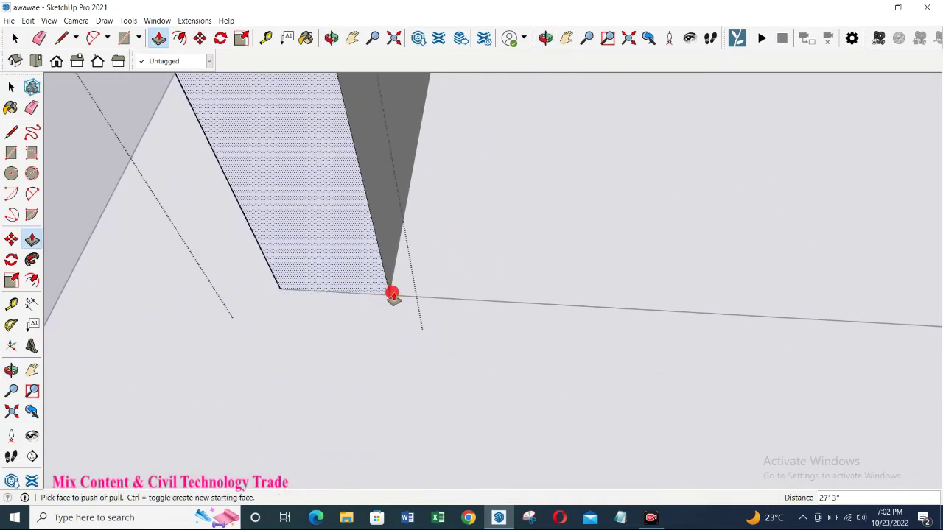
- Push/Pull the parapet's wall face to its new depth
{"action": "left_click", "coordinate": [351, 277]}
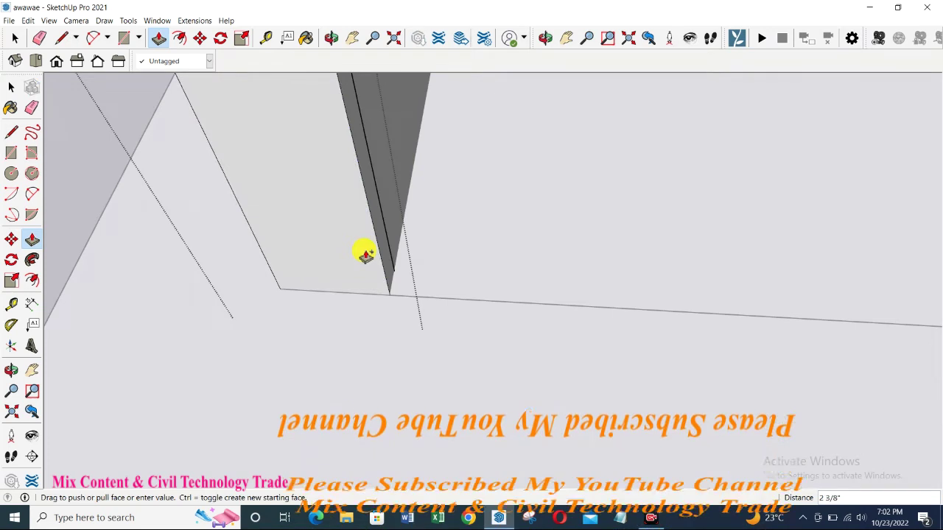
{"action": "scroll", "coordinate": [365, 253], "scroll_direction": "down", "scroll_amount": 2}
{"action": "scroll", "coordinate": [265, 206], "scroll_direction": "down", "scroll_amount": 2}
{"action": "left_click", "coordinate": [326, 240]}
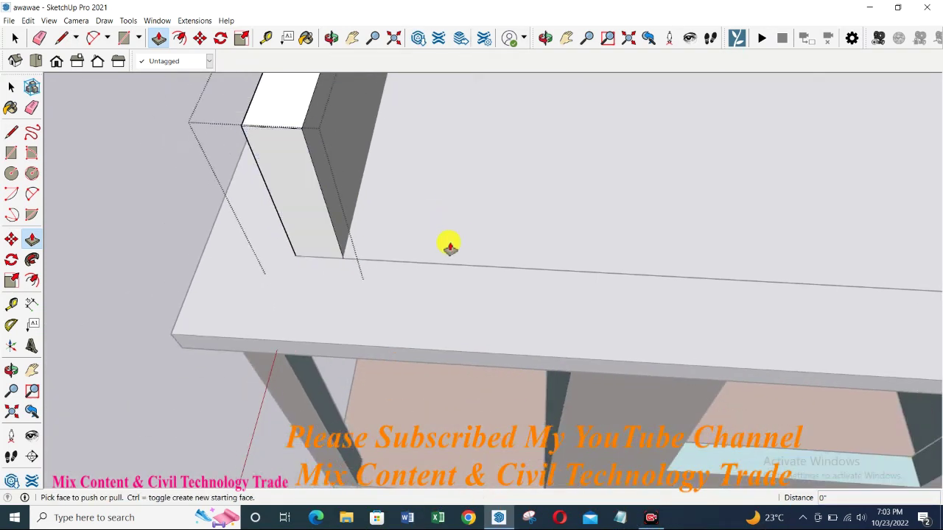
{"action": "middle_click_drag", "start_coordinate": [449, 245], "coordinate": [511, 145]}
- Mark a guide point on the wall and draw edges to square off the wall end at the corner
{"action": "key", "text": "t"}
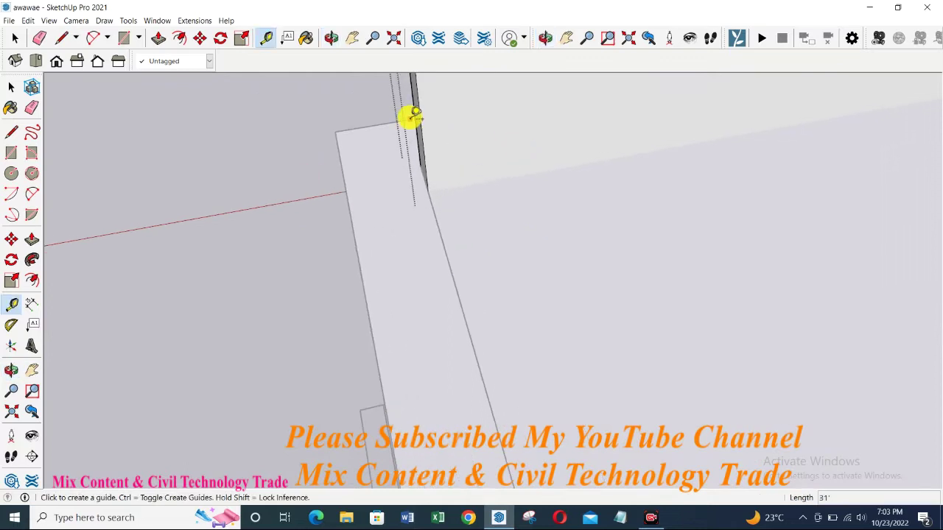
{"action": "left_click", "coordinate": [417, 112]}
{"action": "left_click", "coordinate": [533, 169]}
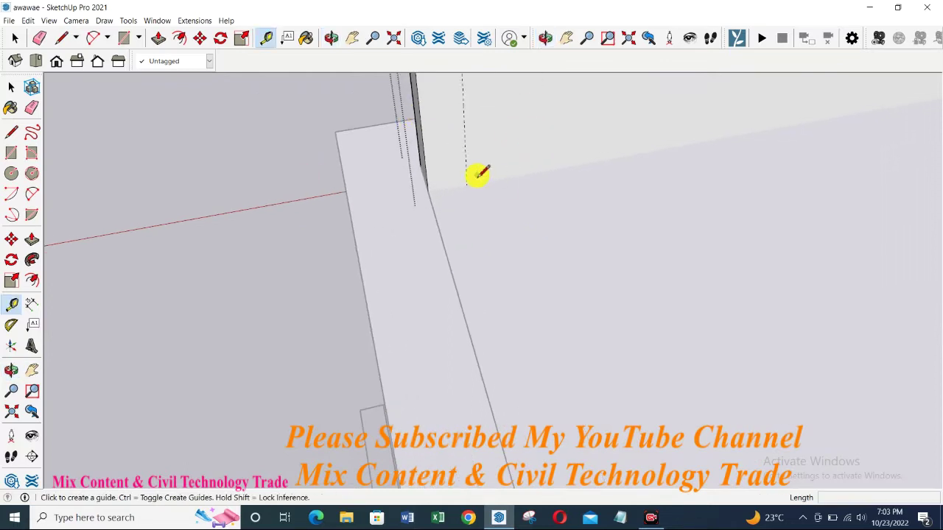
{"action": "key", "text": "l"}
{"action": "middle_click_drag", "start_coordinate": [480, 174], "coordinate": [476, 184]}
{"action": "left_click", "coordinate": [472, 182]}
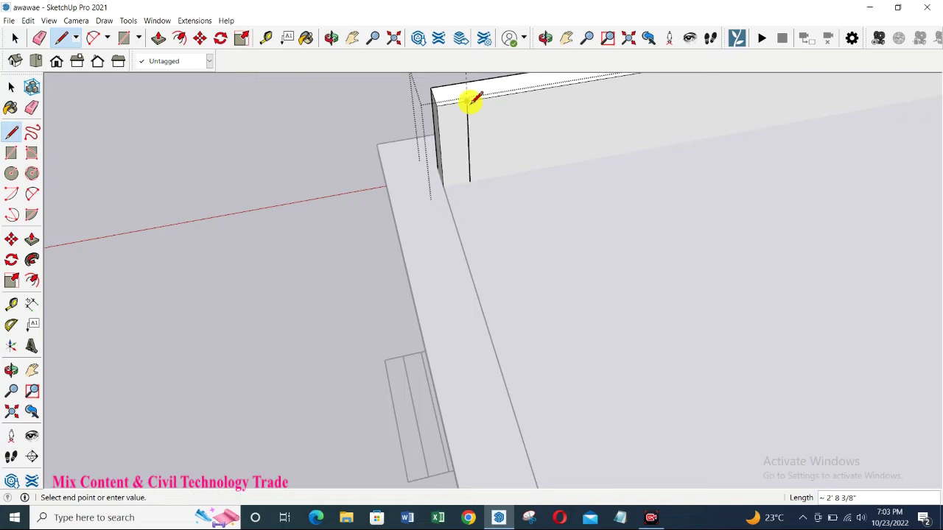
{"action": "key", "text": "p"}
{"action": "mouse_move", "coordinate": [454, 110]}
{"action": "middle_mouse_down"}
{"action": "mouse_move", "coordinate": [505, 195]}
{"action": "mouse_move", "coordinate": [486, 176]}
{"action": "mouse_move", "coordinate": [646, 225]}
{"action": "mouse_move", "coordinate": [450, 152]}
{"action": "middle_mouse_up"}
{"action": "key", "text": "l"}
{"action": "left_click", "coordinate": [451, 81]}
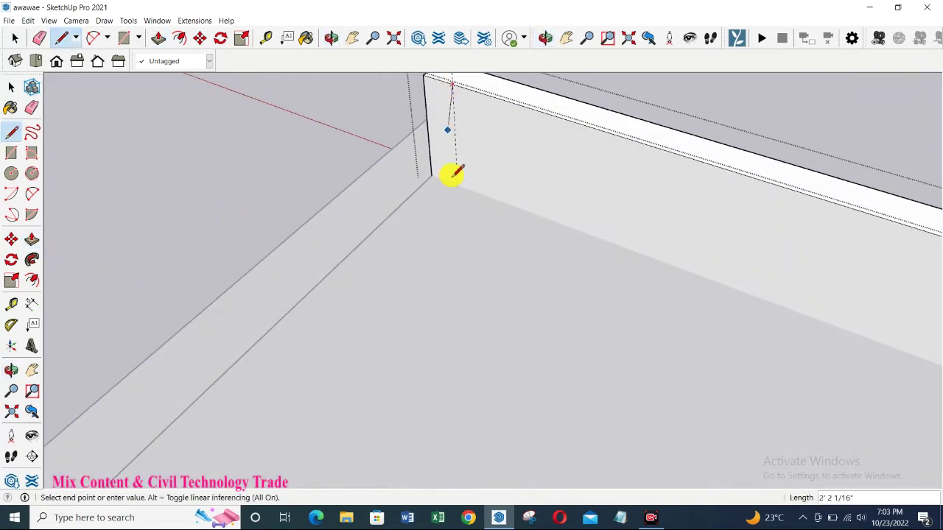
{"action": "key", "text": "p"}
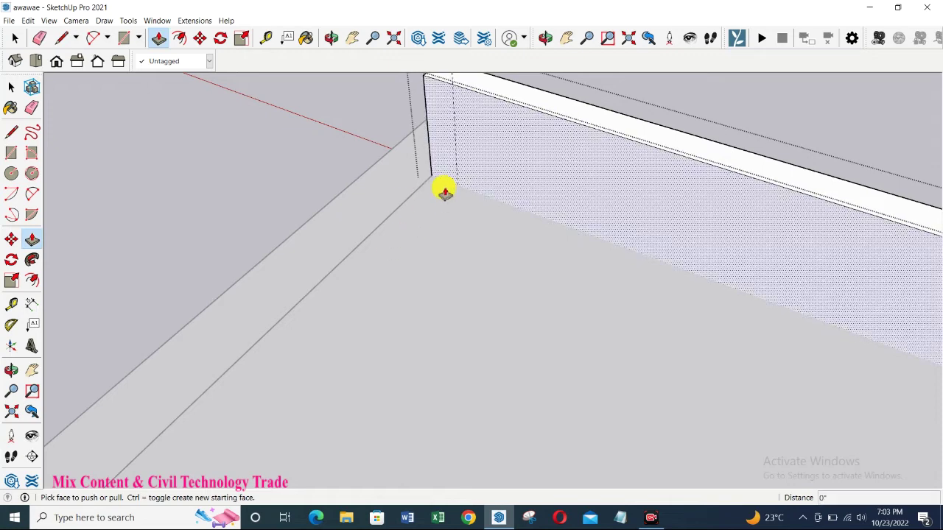
{"action": "mouse_move", "coordinate": [426, 144]}
{"action": "middle_mouse_down"}
{"action": "mouse_move", "coordinate": [452, 148]}
{"action": "mouse_move", "coordinate": [440, 134]}
{"action": "mouse_move", "coordinate": [464, 127]}
{"action": "middle_mouse_up"}
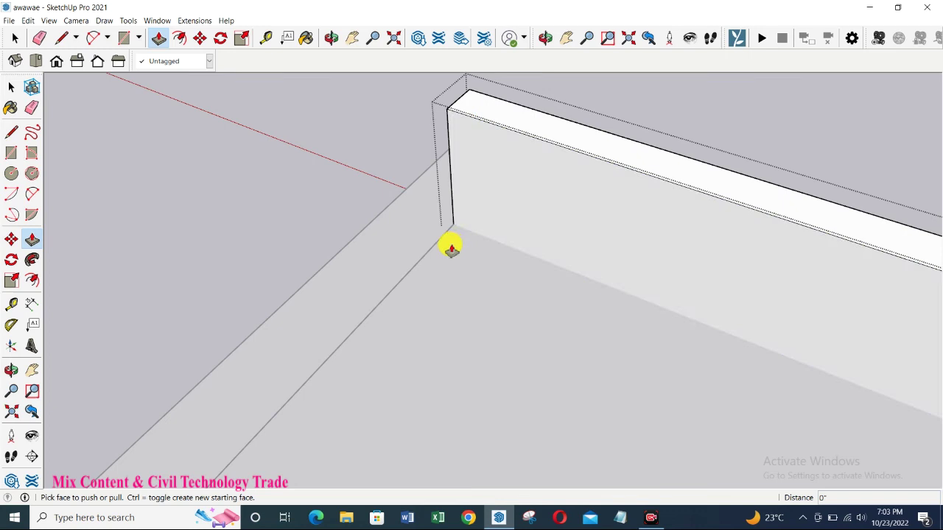
- Draw a rectangle sized 9 at the wall corner and extrude it up to wall height
{"action": "key", "text": "r"}
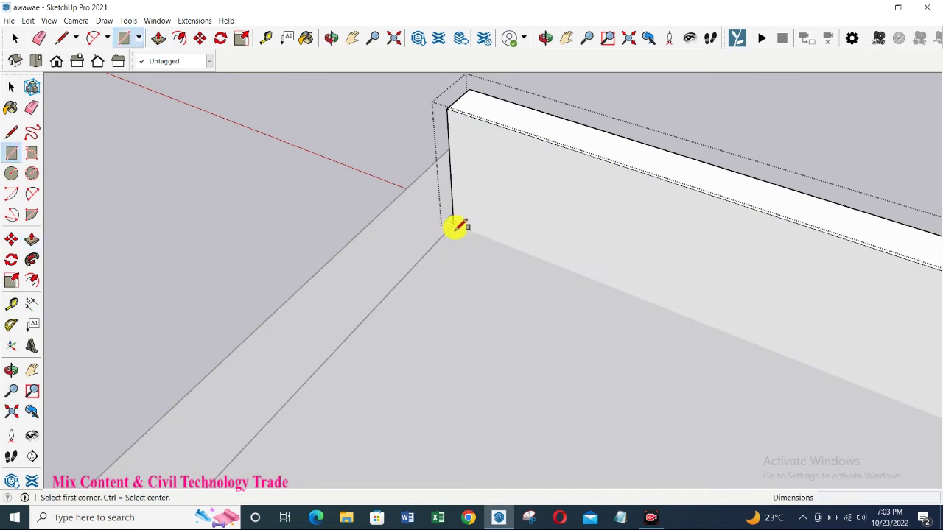
{"action": "scroll", "coordinate": [457, 226], "scroll_direction": "up", "scroll_amount": 2}
{"action": "left_click", "coordinate": [452, 223]}
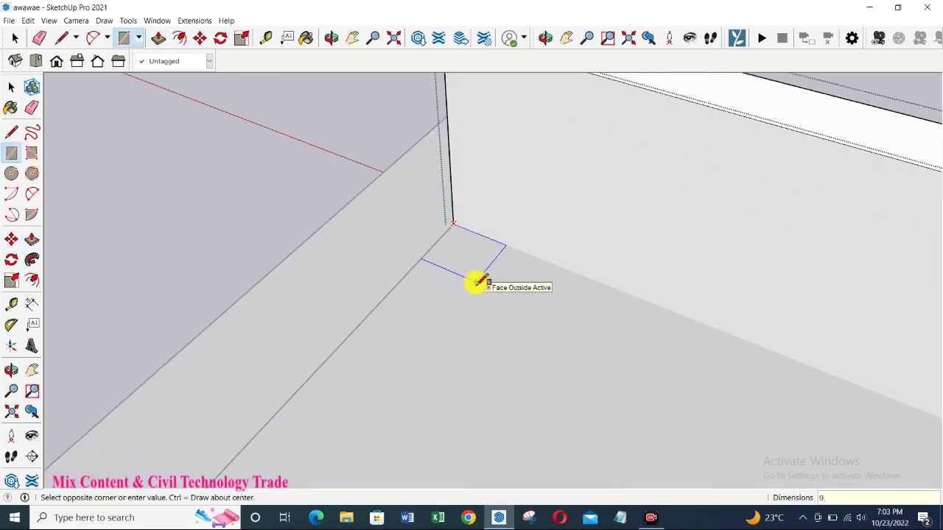
{"action": "type", "text": "9"}
{"action": "key", "text": "Return"}
{"action": "key", "text": "p"}
{"action": "left_click", "coordinate": [471, 280]}
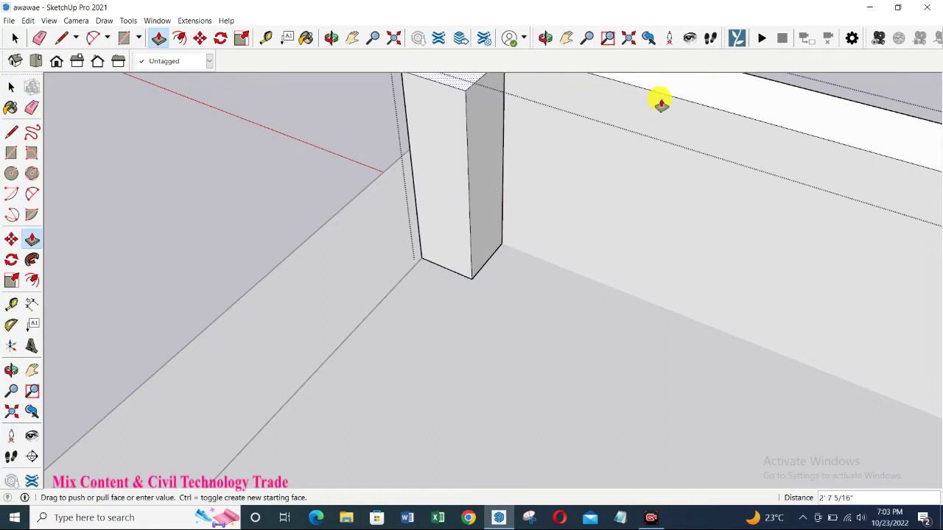
{"action": "left_click", "coordinate": [687, 96]}
- Pull the wall's end face along the roof edge, cancelling one unwanted pull and restarting it
{"action": "scroll", "coordinate": [665, 126], "scroll_direction": "down", "scroll_amount": 3}
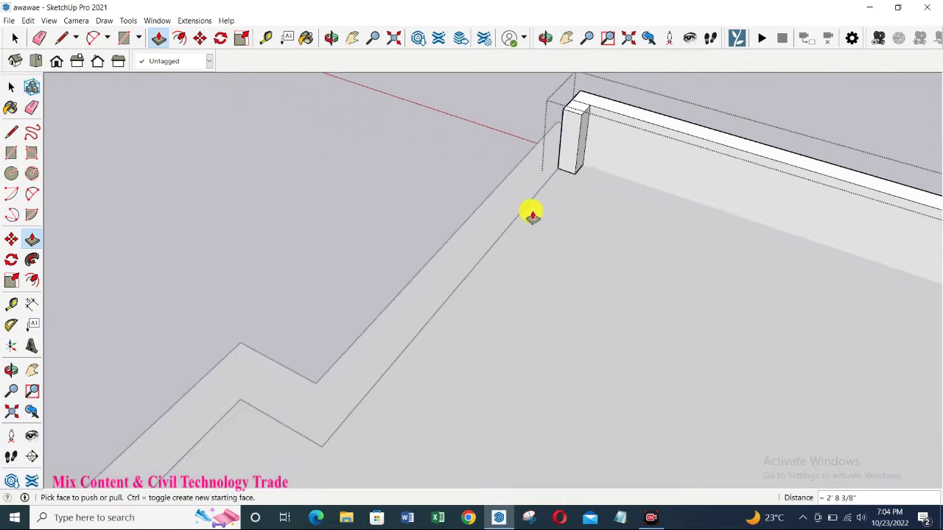
{"action": "left_click", "coordinate": [573, 164]}
{"action": "left_click", "coordinate": [316, 446]}
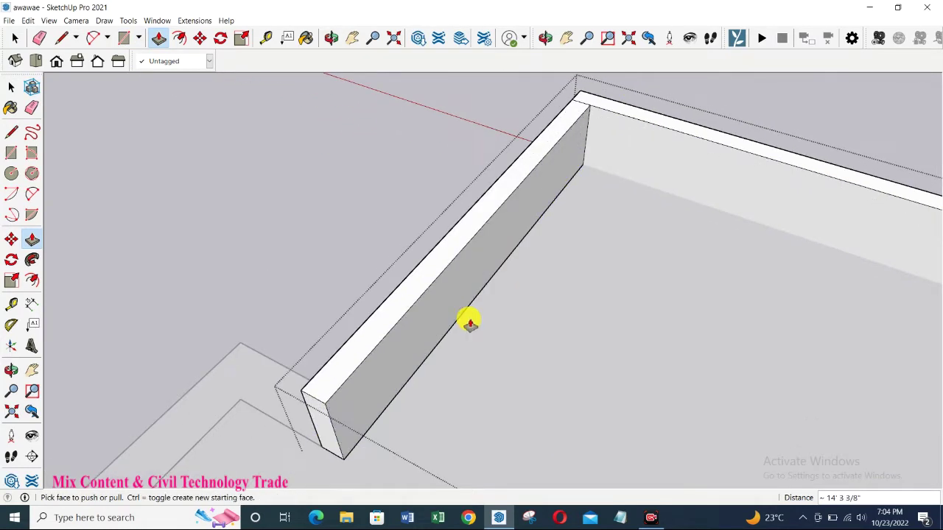
{"action": "scroll", "coordinate": [362, 411], "scroll_direction": "down", "scroll_amount": 2}
{"action": "scroll", "coordinate": [362, 411], "scroll_direction": "up", "scroll_amount": 1}
{"action": "left_click", "coordinate": [394, 387]}
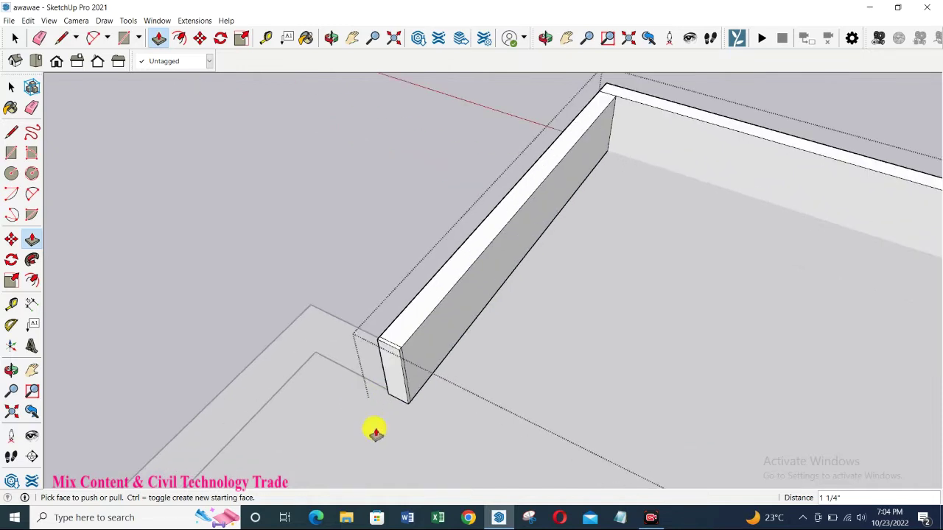
{"action": "left_click", "coordinate": [381, 399]}
{"action": "key", "text": "Escape"}
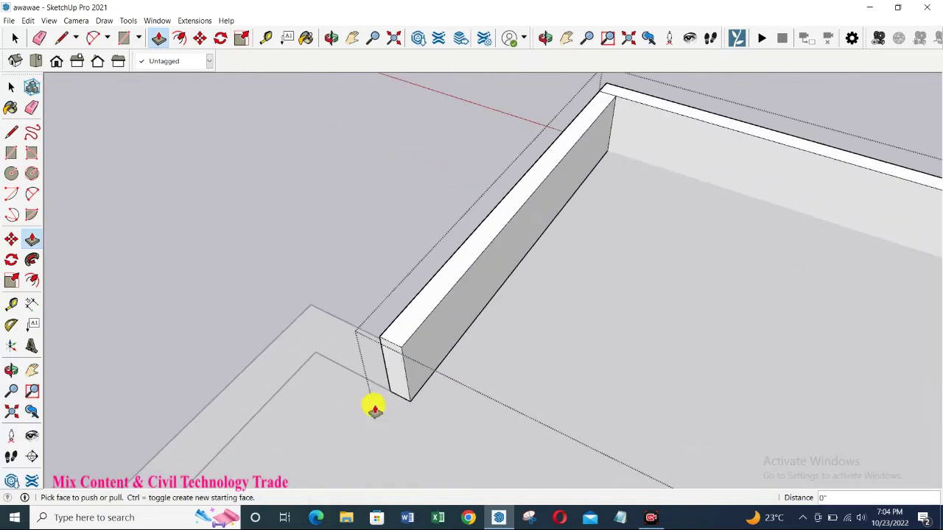
{"action": "left_click", "coordinate": [401, 382]}
{"action": "mouse_move", "coordinate": [358, 421]}
{"action": "middle_mouse_down"}
{"action": "mouse_move", "coordinate": [740, 230]}
{"action": "mouse_move", "coordinate": [774, 252]}
{"action": "middle_mouse_up"}
- Pull the wall end out into a 3' leg
{"action": "left_click", "coordinate": [732, 320]}
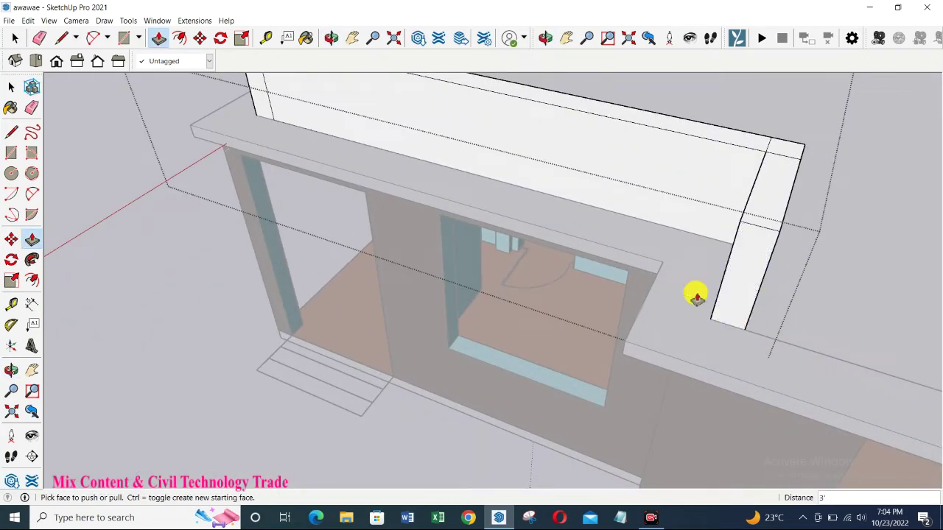
{"action": "scroll", "coordinate": [816, 353], "scroll_direction": "down", "scroll_amount": 2}
{"action": "middle_click_drag", "start_coordinate": [816, 354], "coordinate": [824, 349]}
{"action": "scroll", "coordinate": [538, 263], "scroll_direction": "up", "scroll_amount": 5}
{"action": "middle_click_drag", "start_coordinate": [538, 263], "coordinate": [522, 313]}
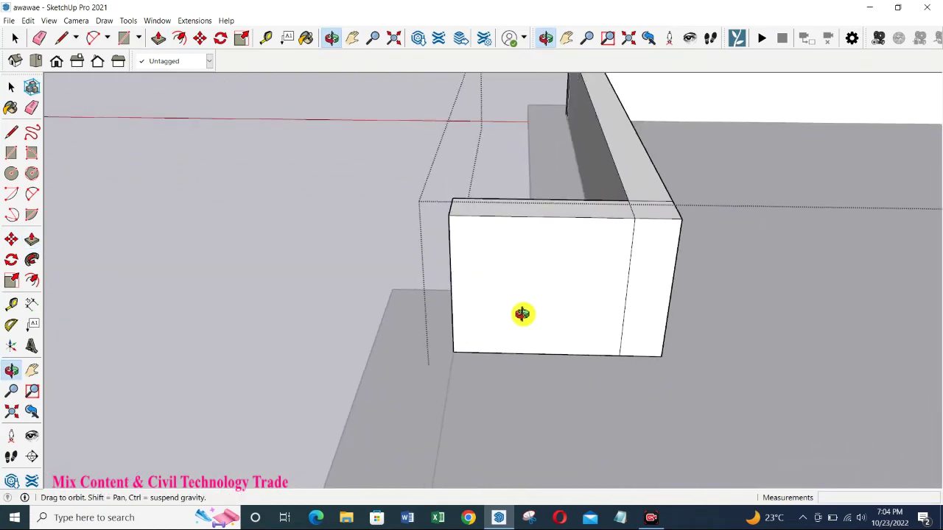
- Split the wall face at a measured guide and pull the new section outward
{"action": "key", "text": "t"}
{"action": "left_click", "coordinate": [452, 305]}
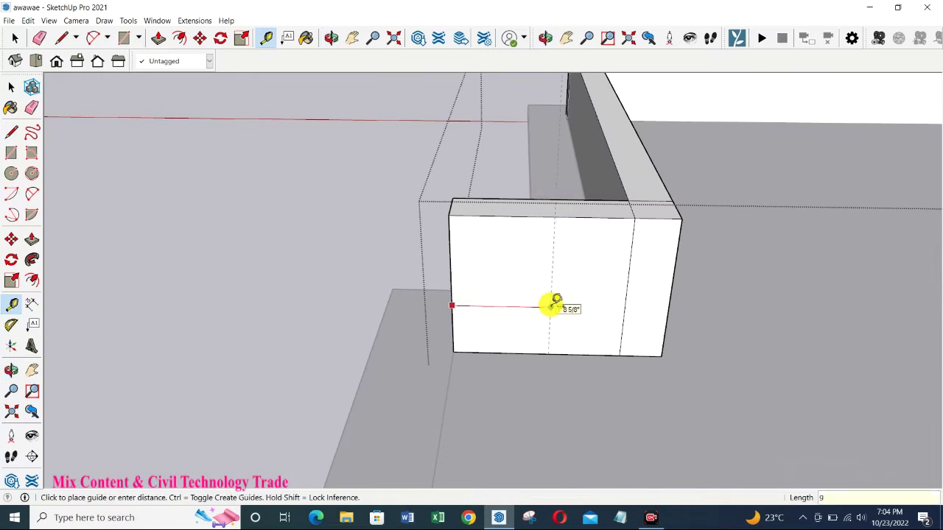
{"action": "key", "text": "Return"}
{"action": "key", "text": "l"}
{"action": "left_click", "coordinate": [494, 353]}
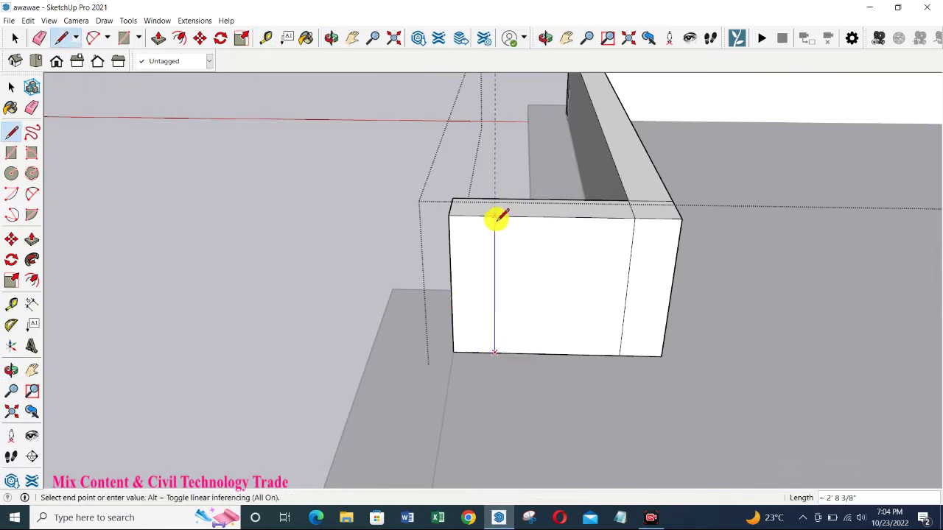
{"action": "key", "text": "p"}
{"action": "left_click", "coordinate": [471, 316]}
{"action": "scroll", "coordinate": [450, 322], "scroll_direction": "down", "scroll_amount": 5}
{"action": "scroll", "coordinate": [437, 424], "scroll_direction": "up", "scroll_amount": 2}
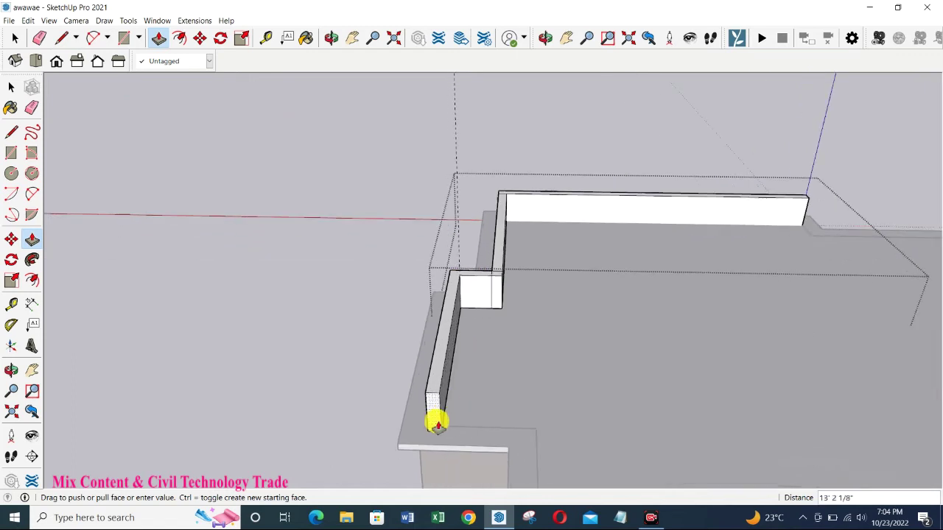
{"action": "left_click", "coordinate": [449, 425]}
{"action": "middle_click_drag", "start_coordinate": [538, 412], "coordinate": [209, 280]}
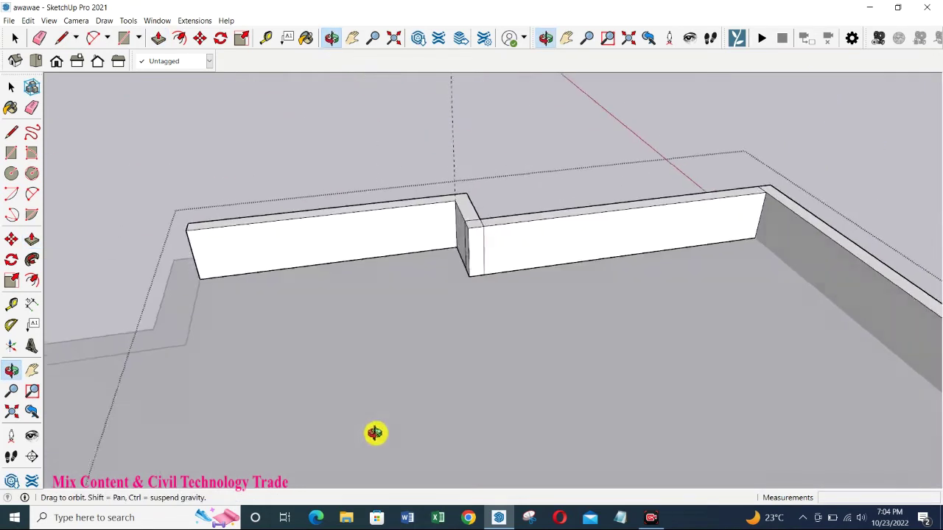
- Divide another wall face at a guide and extend the wall end out 5'2"
{"action": "scroll", "coordinate": [208, 280], "scroll_direction": "up", "scroll_amount": 3}
{"action": "key", "text": "t"}
{"action": "left_click", "coordinate": [243, 246]}
{"action": "key", "text": "l"}
{"action": "scroll", "coordinate": [203, 177], "scroll_direction": "up", "scroll_amount": 2}
{"action": "left_click", "coordinate": [199, 172]}
{"action": "left_click", "coordinate": [229, 302]}
{"action": "key", "text": "p"}
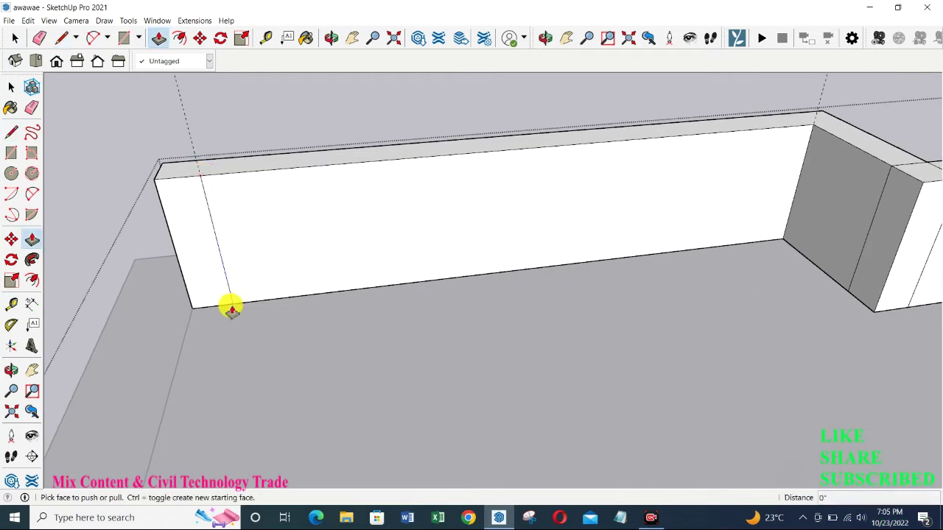
{"action": "left_click", "coordinate": [230, 307]}
{"action": "scroll", "coordinate": [214, 324], "scroll_direction": "down", "scroll_amount": 3}
{"action": "left_click", "coordinate": [154, 368]}
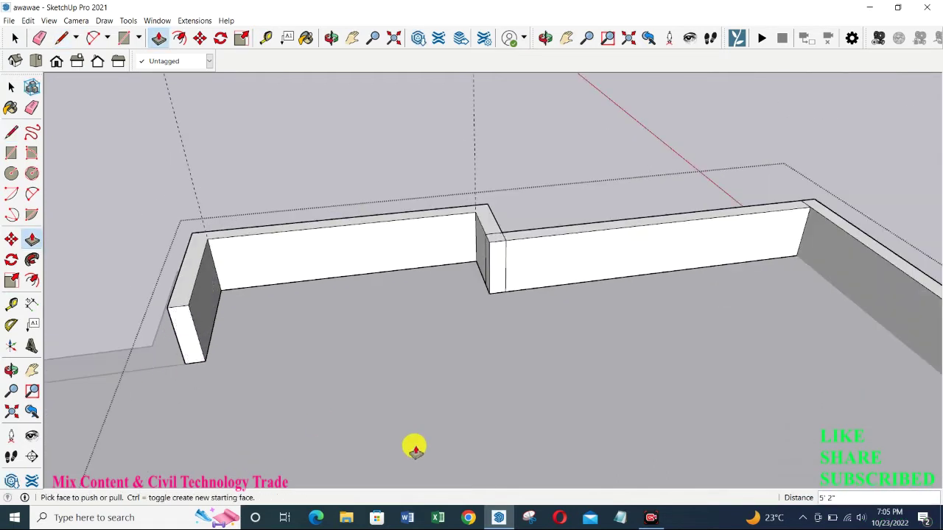
- Extrude the short end face 9" and the front wall's end face 6'9"
{"action": "scroll", "coordinate": [214, 361], "scroll_direction": "up", "scroll_amount": 2}
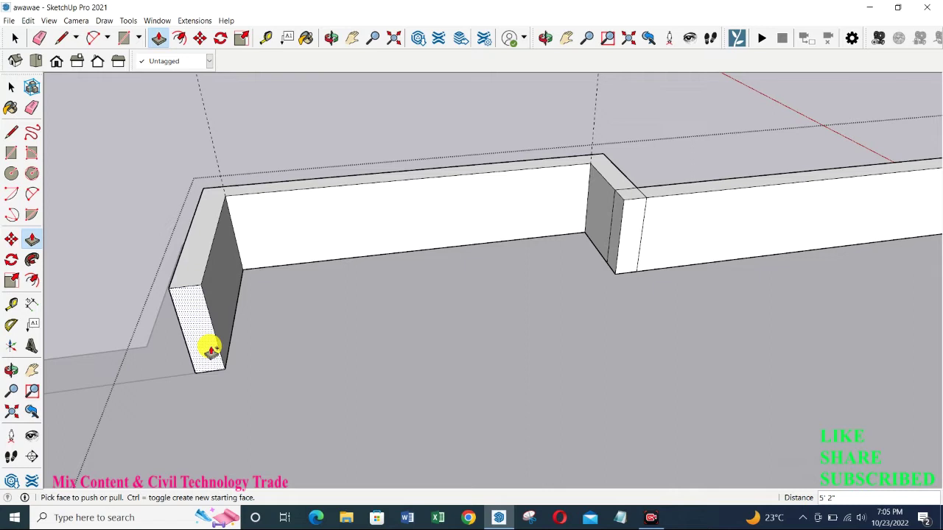
{"action": "left_click", "coordinate": [211, 350]}
{"action": "key", "text": "Return"}
{"action": "middle_click_drag", "start_coordinate": [204, 378], "coordinate": [500, 410]}
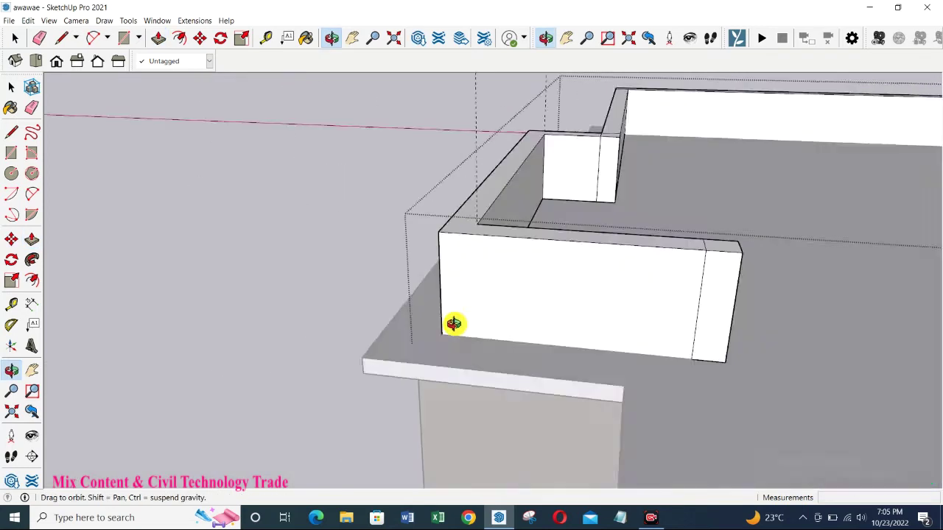
{"action": "left_click", "coordinate": [494, 341]}
{"action": "left_click", "coordinate": [482, 451]}
- Begin a new measured guide from the wall edge
{"action": "mouse_move", "coordinate": [561, 443]}
{"action": "middle_mouse_down"}
{"action": "mouse_move", "coordinate": [351, 415]}
{"action": "mouse_move", "coordinate": [227, 268]}
{"action": "middle_mouse_up"}
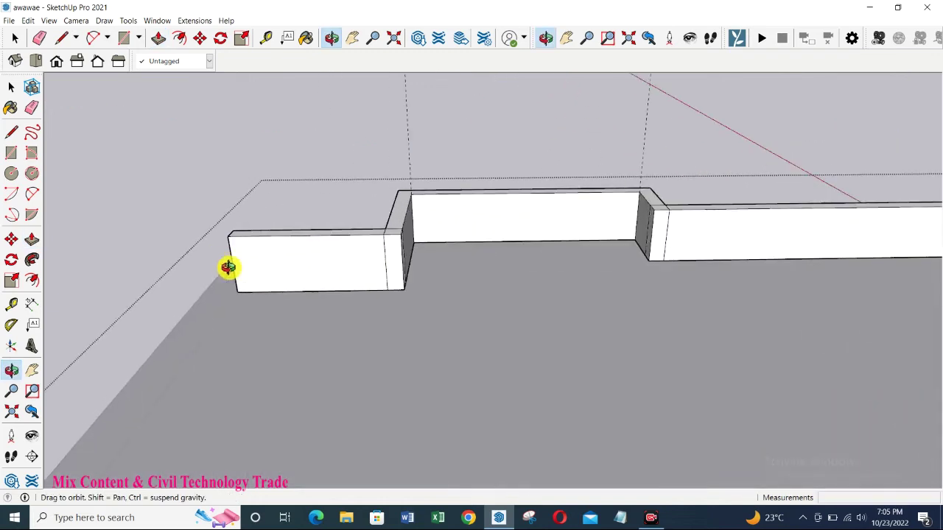
{"action": "scroll", "coordinate": [228, 265], "scroll_direction": "up", "scroll_amount": 3}
{"action": "key", "text": "t"}
{"action": "left_click", "coordinate": [231, 262]}
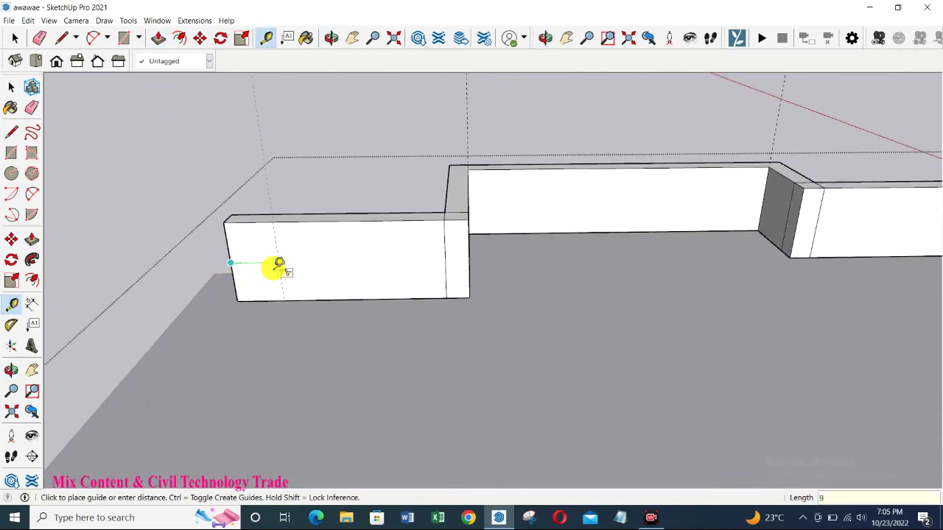
- Confirm the guide and draw a vertical edge splitting the front wall face
{"action": "key", "text": "Return"}
{"action": "key", "text": "l"}
{"action": "scroll", "coordinate": [231, 231], "scroll_direction": "up", "scroll_amount": 2}
{"action": "left_click", "coordinate": [257, 309]}
{"action": "left_click", "coordinate": [237, 180]}
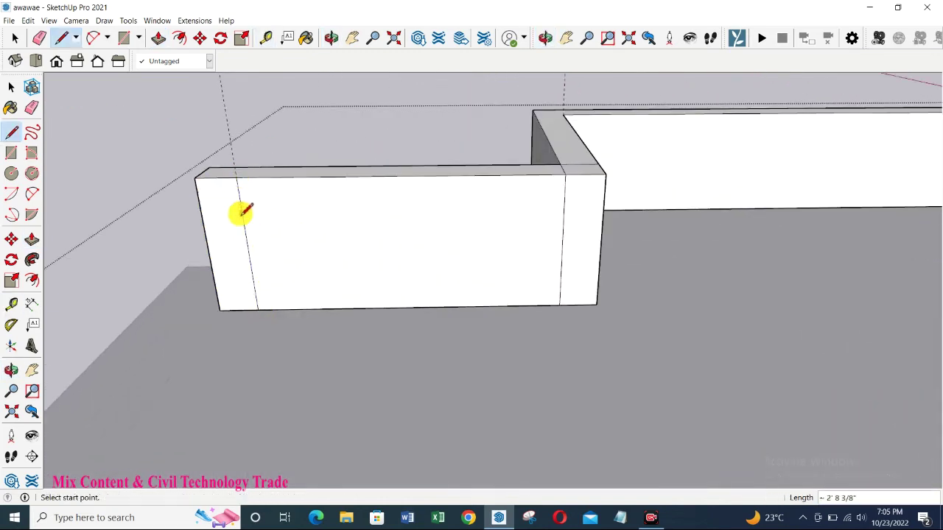
- Orbit to a higher close-up view of the left wall end
{"action": "key", "text": "p"}
{"action": "scroll", "coordinate": [247, 254], "scroll_direction": "down", "scroll_amount": 5}
{"action": "middle_click_drag", "start_coordinate": [249, 257], "coordinate": [184, 353]}
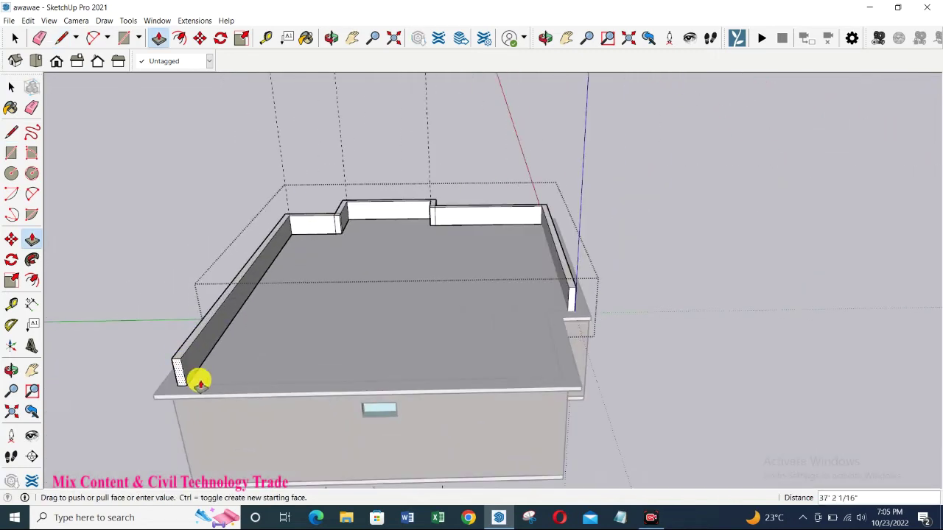
{"action": "scroll", "coordinate": [406, 381], "scroll_direction": "up", "scroll_amount": 1}
{"action": "key", "text": "o"}
{"action": "mouse_move", "coordinate": [406, 381]}
{"action": "left_mouse_down"}
{"action": "mouse_move", "coordinate": [419, 379]}
{"action": "mouse_move", "coordinate": [250, 208]}
{"action": "left_mouse_up"}
{"action": "scroll", "coordinate": [250, 209], "scroll_direction": "up", "scroll_amount": 3}
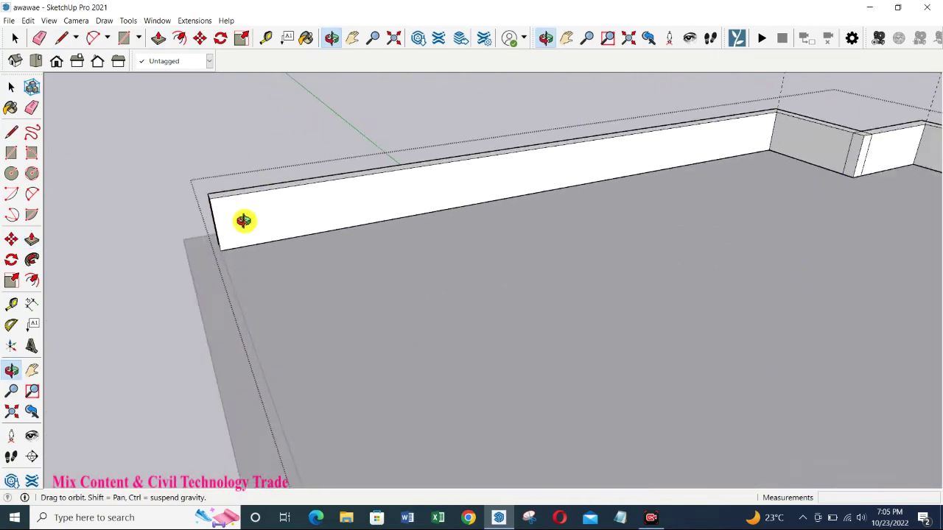
- Split the left wall end at a guide and push it 33'9" along the roof edge
{"action": "key", "text": "t"}
{"action": "scroll", "coordinate": [243, 220], "scroll_direction": "up", "scroll_amount": 1}
{"action": "key", "text": "Return"}
{"action": "key", "text": "l"}
{"action": "scroll", "coordinate": [237, 252], "scroll_direction": "up", "scroll_amount": 1}
{"action": "left_click", "coordinate": [237, 257]}
{"action": "left_click", "coordinate": [214, 149]}
{"action": "key", "text": "p"}
{"action": "left_click", "coordinate": [221, 212]}
{"action": "scroll", "coordinate": [229, 206], "scroll_direction": "down", "scroll_amount": 2}
- Look down onto the roof and place a guide parallel to the top wall edge
{"action": "scroll", "coordinate": [265, 280], "scroll_direction": "down", "scroll_amount": 3}
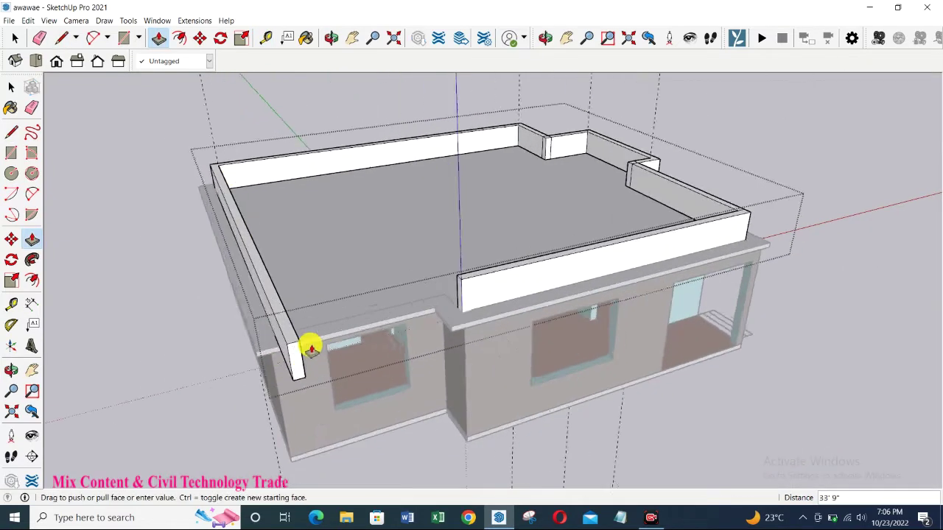
{"action": "scroll", "coordinate": [330, 316], "scroll_direction": "up", "scroll_amount": 1}
{"action": "key", "text": "o"}
{"action": "scroll", "coordinate": [386, 248], "scroll_direction": "up", "scroll_amount": 2}
{"action": "mouse_move", "coordinate": [427, 287]}
{"action": "left_mouse_down"}
{"action": "mouse_move", "coordinate": [387, 248]}
{"action": "mouse_move", "coordinate": [294, 322]}
{"action": "left_mouse_up"}
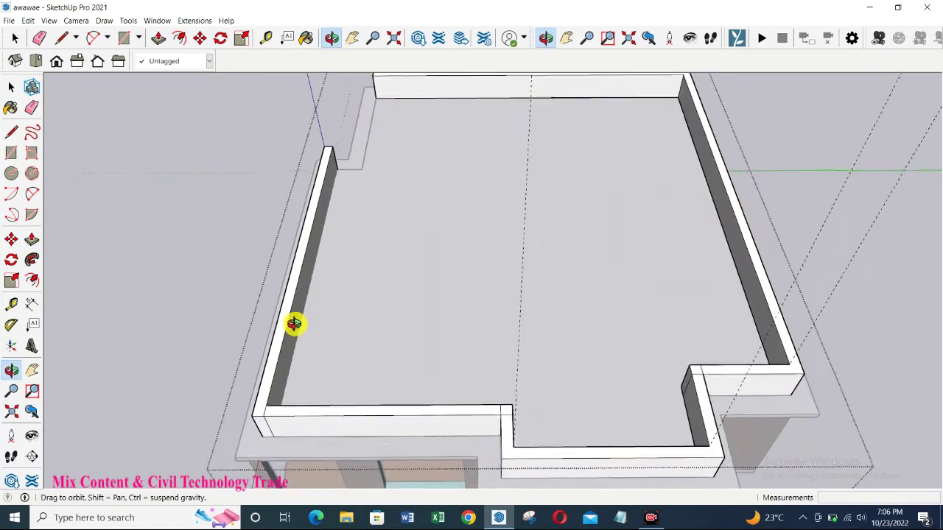
{"action": "scroll", "coordinate": [358, 91], "scroll_direction": "up", "scroll_amount": 3}
{"action": "scroll", "coordinate": [348, 105], "scroll_direction": "up", "scroll_amount": 2}
{"action": "key", "text": "t"}
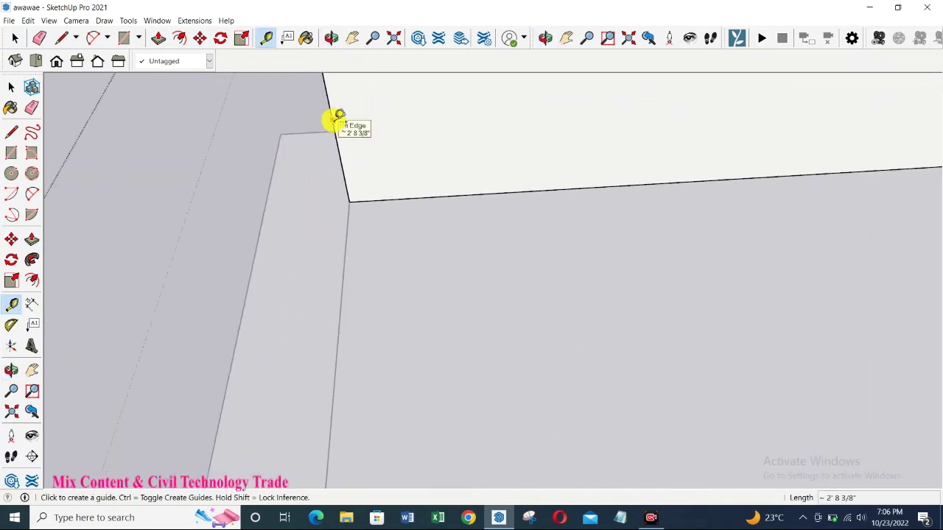
{"action": "left_click", "coordinate": [333, 119]}
{"action": "left_click", "coordinate": [395, 127]}
- Draw a line down the wall face at the guide and extrude the new strip
{"action": "middle_click_drag", "start_coordinate": [396, 126], "coordinate": [398, 174]}
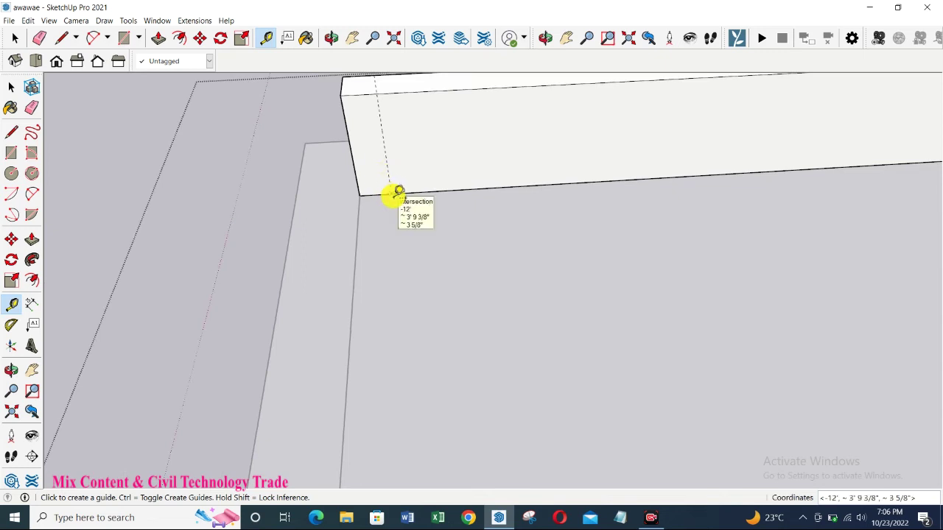
{"action": "key", "text": "l"}
{"action": "left_click", "coordinate": [391, 193]}
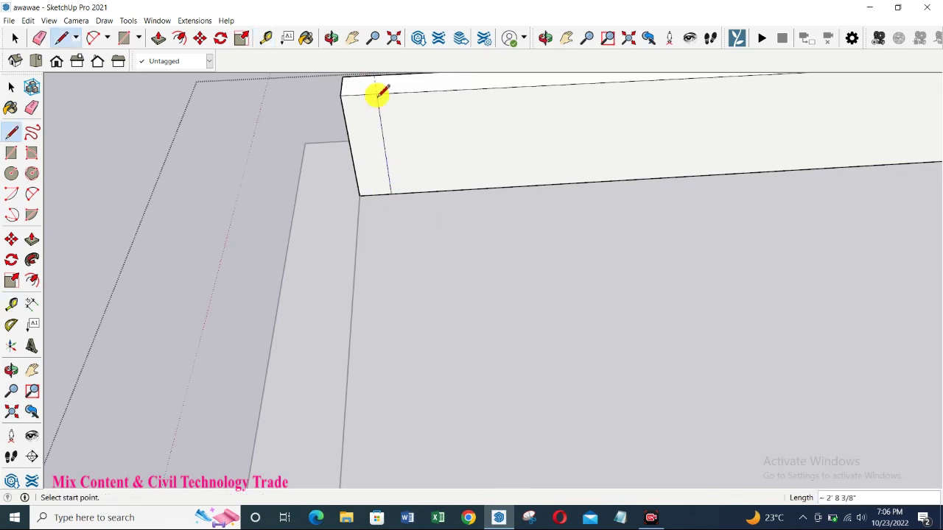
{"action": "key", "text": "p"}
{"action": "left_click", "coordinate": [377, 92]}
{"action": "scroll", "coordinate": [372, 151], "scroll_direction": "down", "scroll_amount": 3}
{"action": "left_click", "coordinate": [363, 290]}
- Push the short wall piece to 6"
{"action": "scroll", "coordinate": [364, 294], "scroll_direction": "up", "scroll_amount": 2}
{"action": "left_click", "coordinate": [365, 309]}
{"action": "type", "text": "6"}
{"action": "key", "text": "Return"}
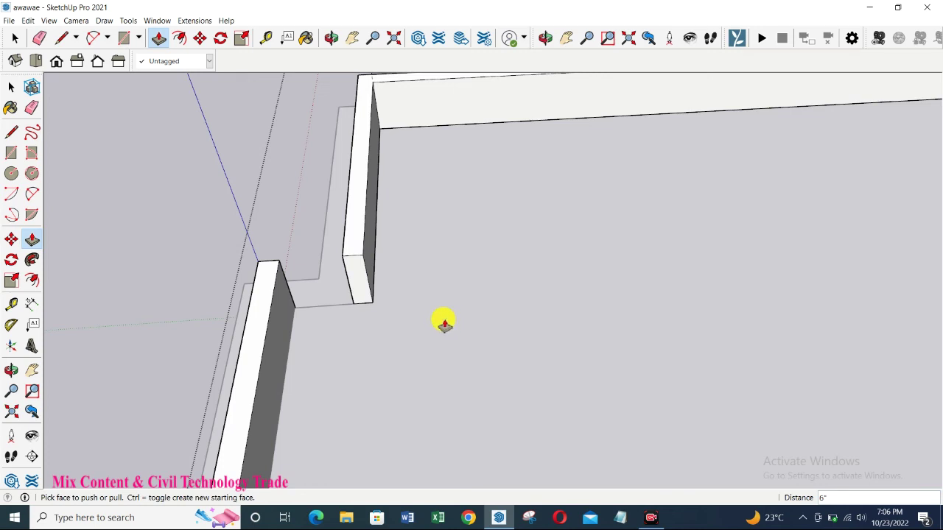
{"action": "mouse_move", "coordinate": [442, 322]}
{"action": "middle_mouse_down"}
{"action": "mouse_move", "coordinate": [516, 339]}
{"action": "mouse_move", "coordinate": [726, 305]}
{"action": "mouse_move", "coordinate": [543, 393]}
{"action": "mouse_move", "coordinate": [378, 359]}
{"action": "middle_mouse_up"}
- Add a 9" guide and draw a line splitting the wall face there
{"action": "key", "text": "t"}
{"action": "scroll", "coordinate": [307, 280], "scroll_direction": "up", "scroll_amount": 1}
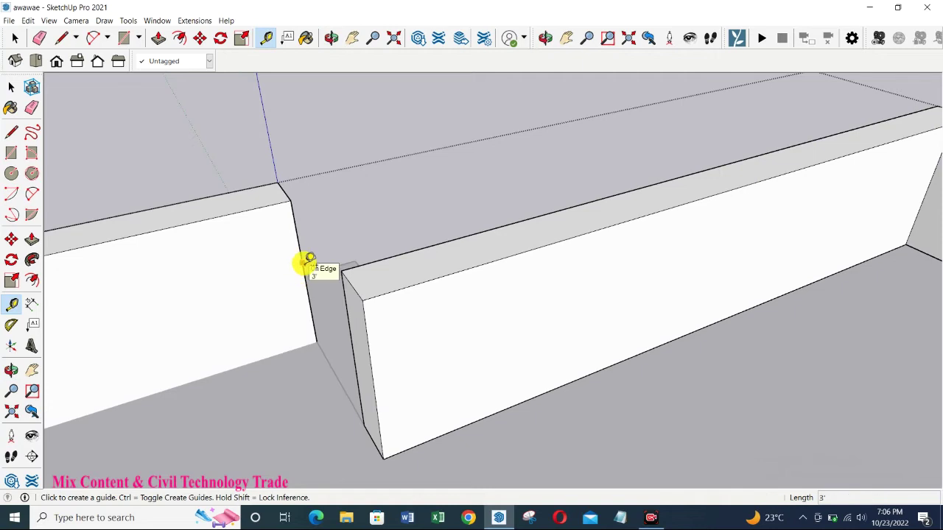
{"action": "left_click", "coordinate": [302, 263]}
{"action": "type", "text": "9"}
{"action": "key", "text": "Return"}
{"action": "key", "text": "l"}
{"action": "left_click", "coordinate": [272, 355]}
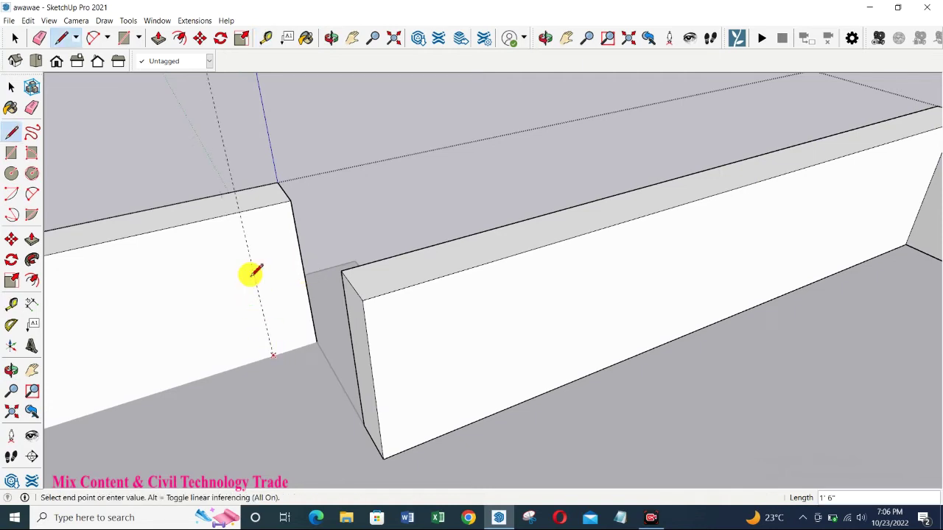
{"action": "left_click", "coordinate": [243, 209]}
{"action": "key", "text": "p"}
{"action": "left_click", "coordinate": [280, 295]}
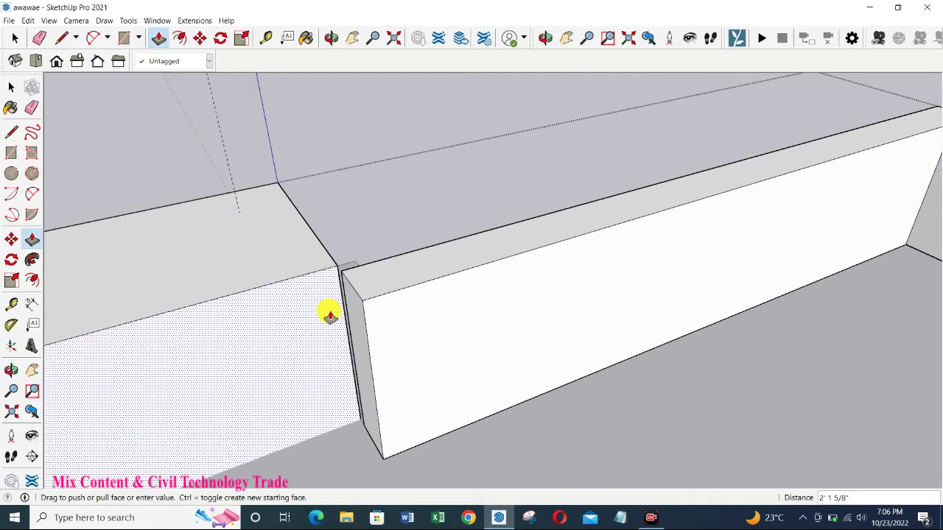
- Push back the split face, extend the right wall end 9", and pull the short piece toward the adjoining wall
{"action": "left_click", "coordinate": [326, 312]}
{"action": "left_click", "coordinate": [366, 371]}
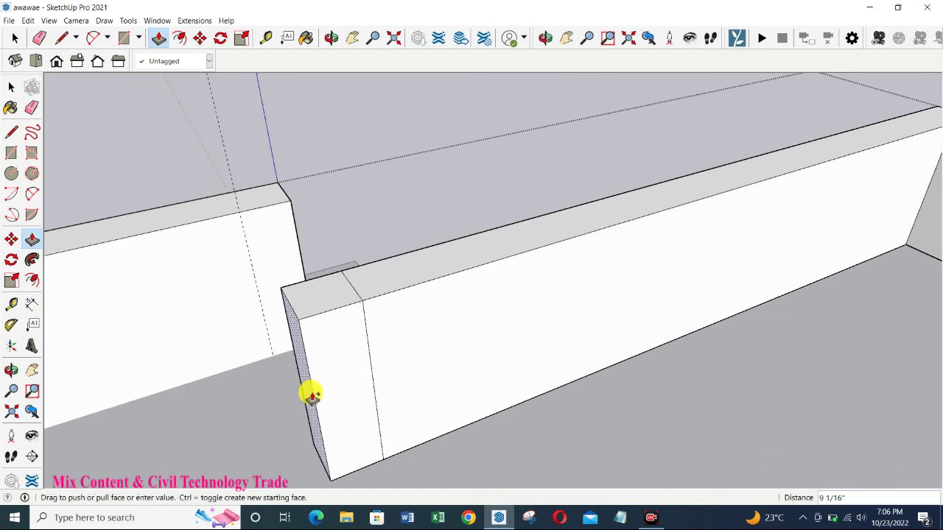
{"action": "type", "text": "9"}
{"action": "key", "text": "Return"}
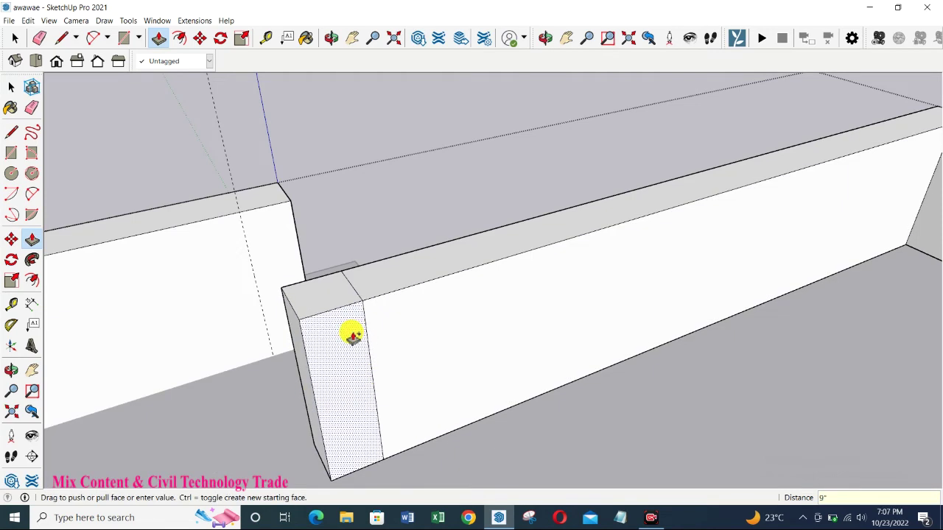
{"action": "middle_click_drag", "start_coordinate": [352, 335], "coordinate": [556, 389]}
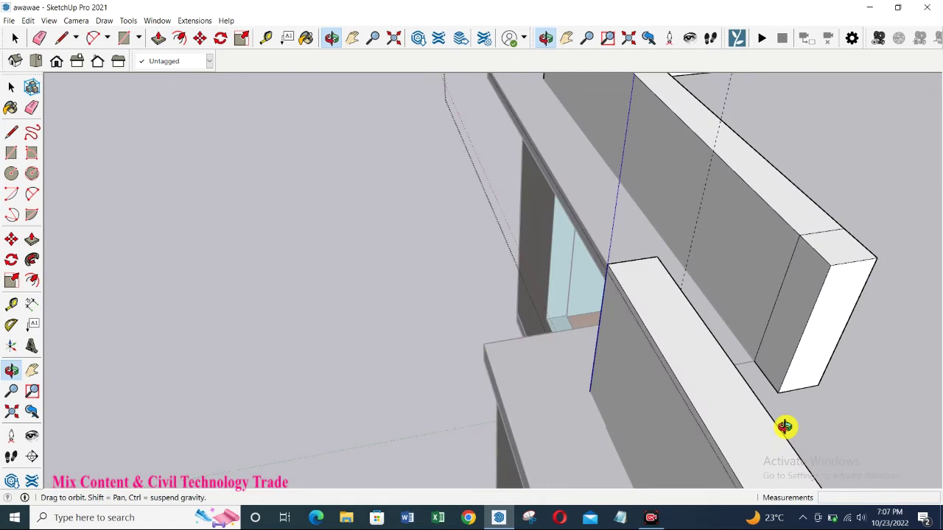
{"action": "left_click", "coordinate": [780, 293]}
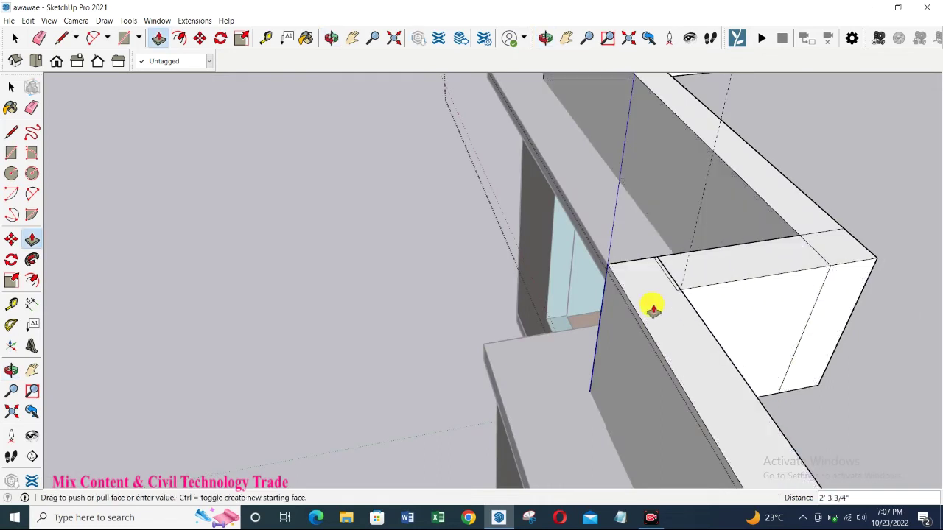
- Orbit and zoom around the roof to inspect the parapet corners
{"action": "key", "text": "e"}
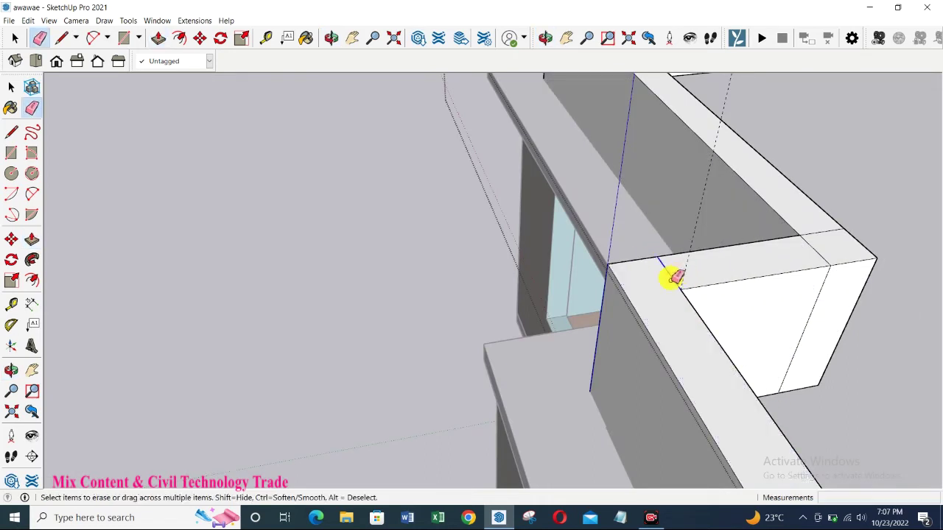
{"action": "mouse_move", "coordinate": [832, 233]}
{"action": "middle_mouse_down"}
{"action": "mouse_move", "coordinate": [574, 406]}
{"action": "mouse_move", "coordinate": [593, 83]}
{"action": "middle_mouse_up"}
{"action": "mouse_move", "coordinate": [708, 269]}
{"action": "middle_mouse_down"}
{"action": "mouse_move", "coordinate": [474, 270]}
{"action": "mouse_move", "coordinate": [410, 345]}
{"action": "mouse_move", "coordinate": [406, 316]}
{"action": "middle_mouse_up"}
{"action": "scroll", "coordinate": [421, 277], "scroll_direction": "down", "scroll_amount": 10}
{"action": "scroll", "coordinate": [665, 349], "scroll_direction": "up", "scroll_amount": 3}
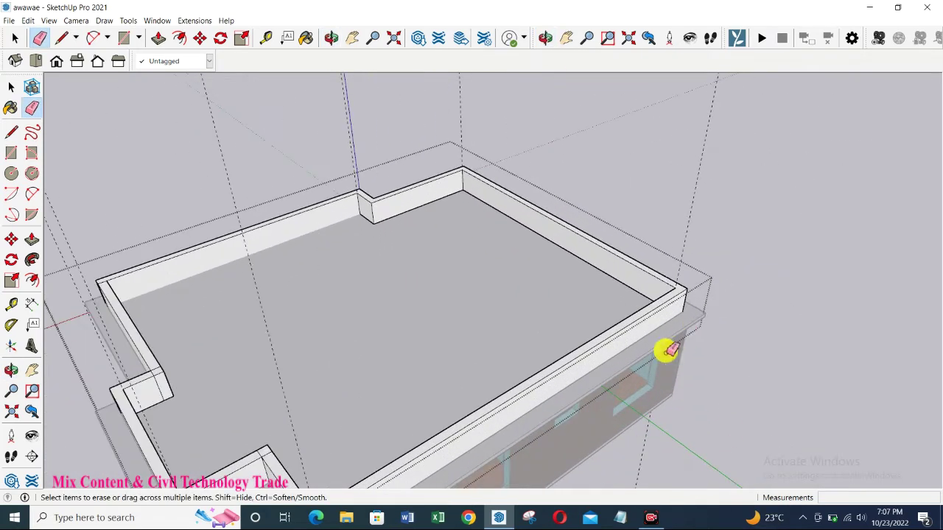
{"action": "scroll", "coordinate": [151, 389], "scroll_direction": "up", "scroll_amount": 5}
{"action": "scroll", "coordinate": [168, 379], "scroll_direction": "up", "scroll_amount": 3}
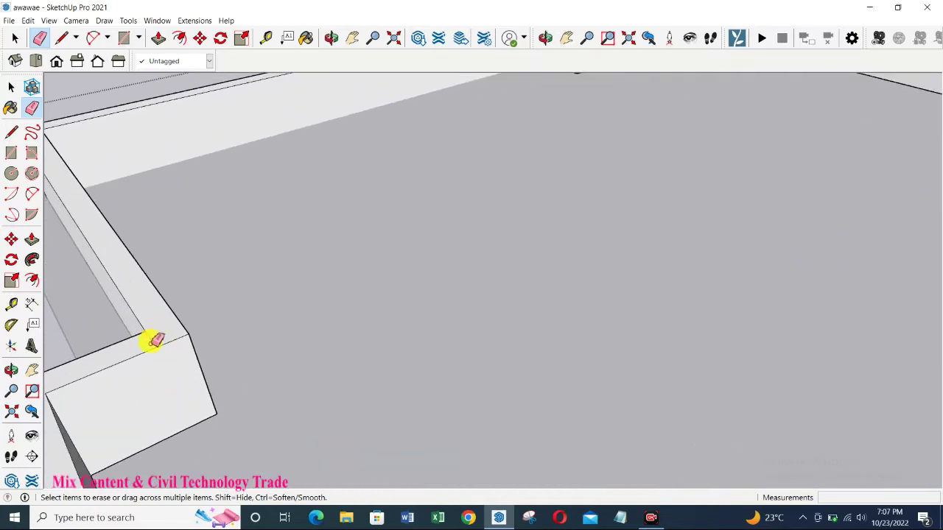
{"action": "scroll", "coordinate": [52, 172], "scroll_direction": "down", "scroll_amount": 3}
{"action": "scroll", "coordinate": [78, 172], "scroll_direction": "up", "scroll_amount": 2}
{"action": "scroll", "coordinate": [52, 231], "scroll_direction": "down", "scroll_amount": 2}
{"action": "scroll", "coordinate": [266, 315], "scroll_direction": "up", "scroll_amount": 1}
{"action": "mouse_move", "coordinate": [267, 315]}
{"action": "middle_mouse_down"}
{"action": "mouse_move", "coordinate": [427, 339]}
{"action": "mouse_move", "coordinate": [522, 322]}
{"action": "mouse_move", "coordinate": [475, 294]}
{"action": "mouse_move", "coordinate": [212, 276]}
{"action": "mouse_move", "coordinate": [688, 318]}
{"action": "middle_mouse_up"}
{"action": "scroll", "coordinate": [612, 284], "scroll_direction": "up", "scroll_amount": 3}
{"action": "scroll", "coordinate": [582, 336], "scroll_direction": "down", "scroll_amount": 3}
{"action": "mouse_move", "coordinate": [582, 335]}
{"action": "middle_mouse_down"}
{"action": "mouse_move", "coordinate": [389, 370]}
{"action": "mouse_move", "coordinate": [454, 234]}
{"action": "middle_mouse_up"}
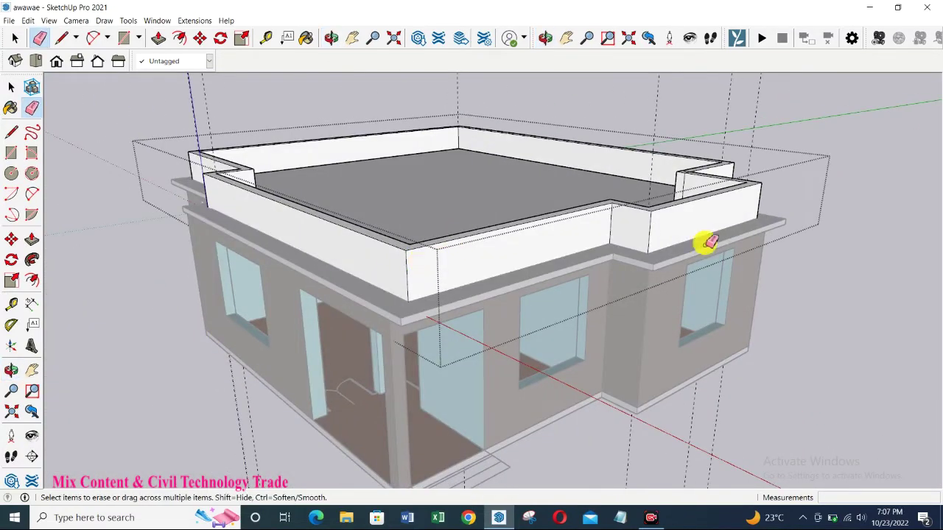
{"action": "scroll", "coordinate": [642, 274], "scroll_direction": "up", "scroll_amount": 3}
{"action": "scroll", "coordinate": [675, 307], "scroll_direction": "down", "scroll_amount": 2}
{"action": "mouse_move", "coordinate": [675, 307]}
{"action": "middle_mouse_down"}
{"action": "mouse_move", "coordinate": [453, 322]}
{"action": "mouse_move", "coordinate": [405, 249]}
{"action": "middle_mouse_up"}
{"action": "scroll", "coordinate": [452, 321], "scroll_direction": "up", "scroll_amount": 2}
{"action": "scroll", "coordinate": [501, 335], "scroll_direction": "up", "scroll_amount": 3}
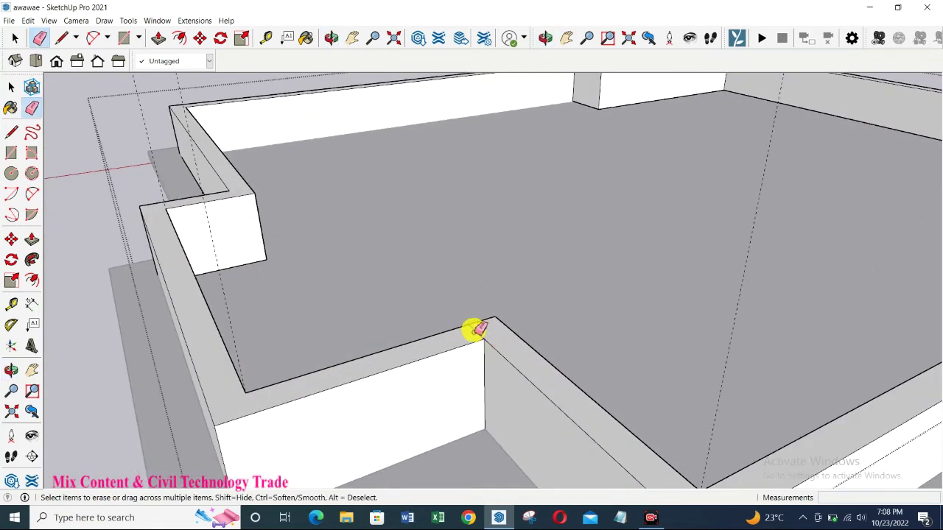
{"action": "middle_click_drag", "start_coordinate": [658, 296], "coordinate": [311, 336]}
{"action": "scroll", "coordinate": [359, 224], "scroll_direction": "down", "scroll_amount": 1}
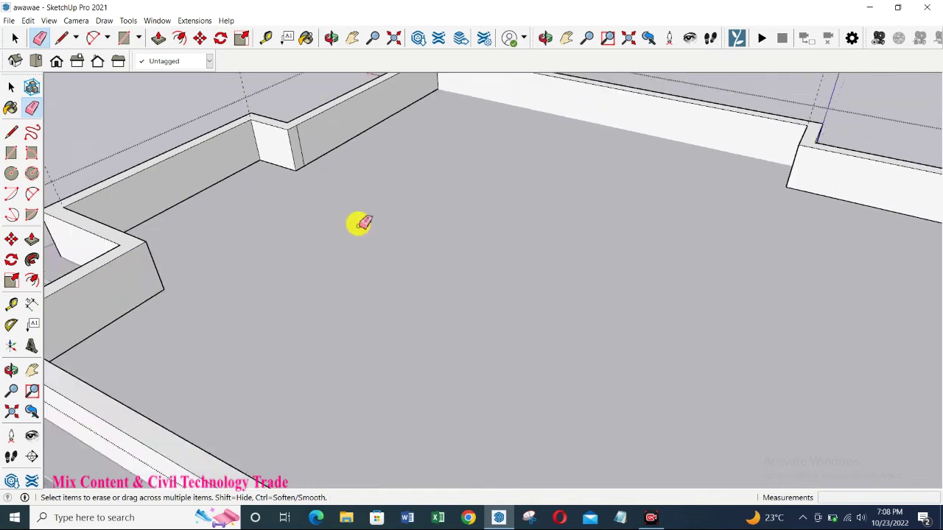
{"action": "scroll", "coordinate": [359, 224], "scroll_direction": "down", "scroll_amount": 1}
{"action": "scroll", "coordinate": [354, 254], "scroll_direction": "down", "scroll_amount": 1}
{"action": "mouse_move", "coordinate": [423, 296]}
{"action": "middle_mouse_down"}
{"action": "mouse_move", "coordinate": [452, 338]}
{"action": "mouse_move", "coordinate": [685, 285]}
{"action": "mouse_move", "coordinate": [655, 269]}
{"action": "middle_mouse_up"}
{"action": "scroll", "coordinate": [654, 269], "scroll_direction": "up", "scroll_amount": 2}
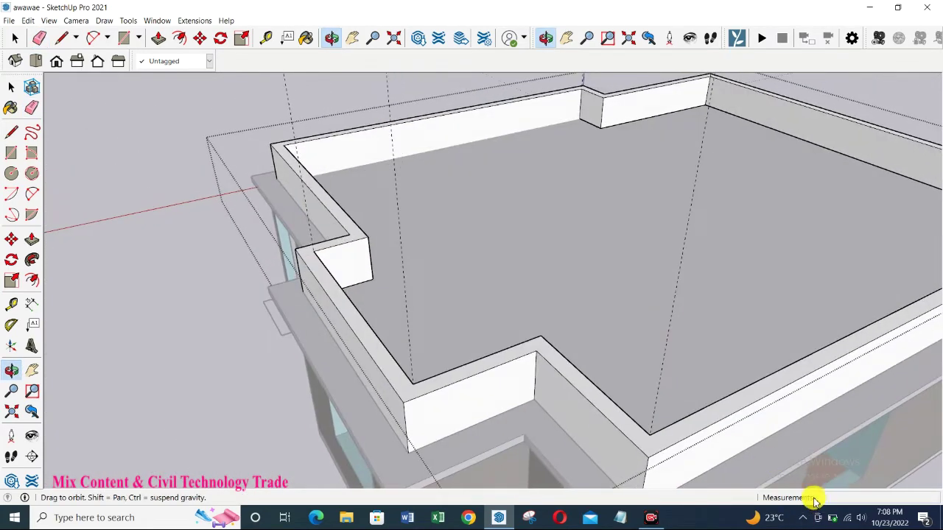
{"action": "scroll", "coordinate": [332, 217], "scroll_direction": "down", "scroll_amount": 2}
- Delete all guides via Edit > Delete Guides and exit the parapet group
{"action": "left_click", "coordinate": [28, 20]}
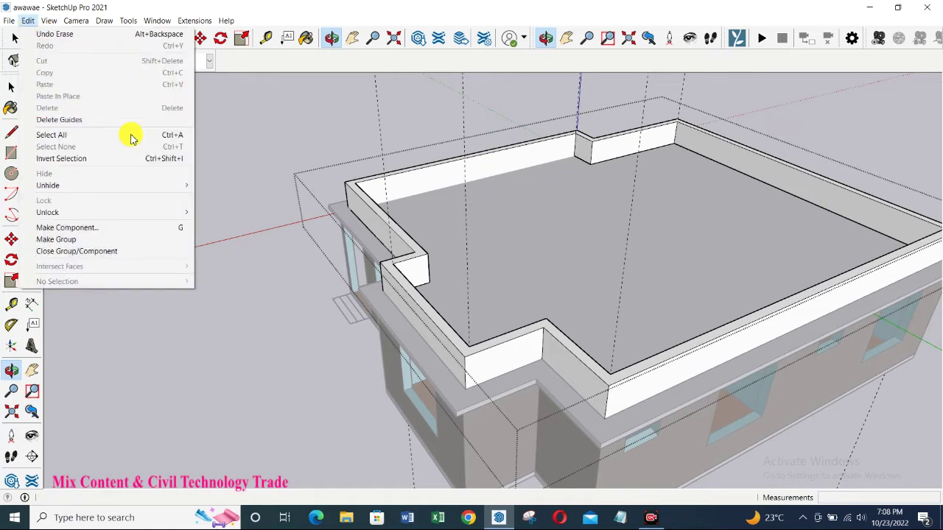
{"action": "left_click", "coordinate": [127, 119]}
{"action": "key", "text": "space"}
{"action": "left_click", "coordinate": [176, 185]}
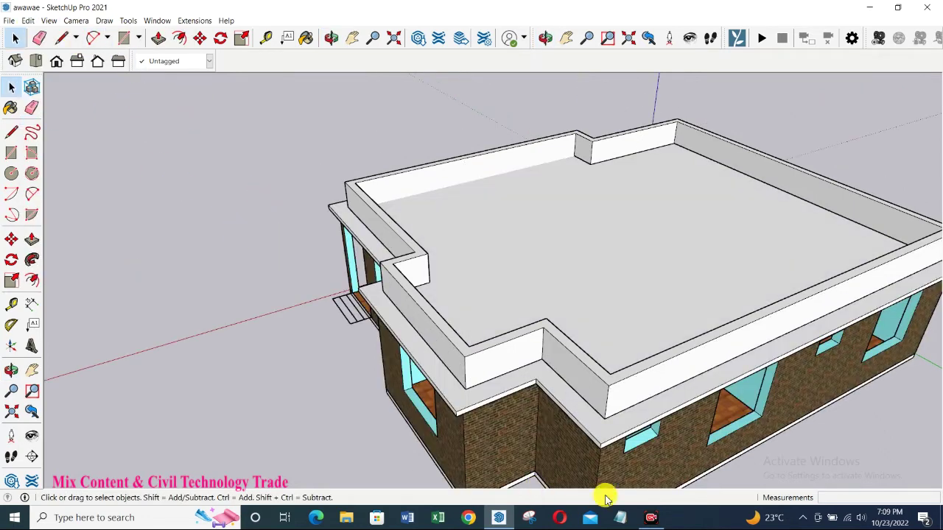
{"action": "mouse_move", "coordinate": [385, 405]}
{"action": "middle_mouse_down"}
{"action": "mouse_move", "coordinate": [480, 361]}
{"action": "mouse_move", "coordinate": [450, 212]}
{"action": "middle_mouse_up"}
- Pick the Brick Antique 02 texture from Brick, Cladding and Siding in the Materials panel
{"action": "key", "text": "b"}
{"action": "left_click", "coordinate": [892, 240]}
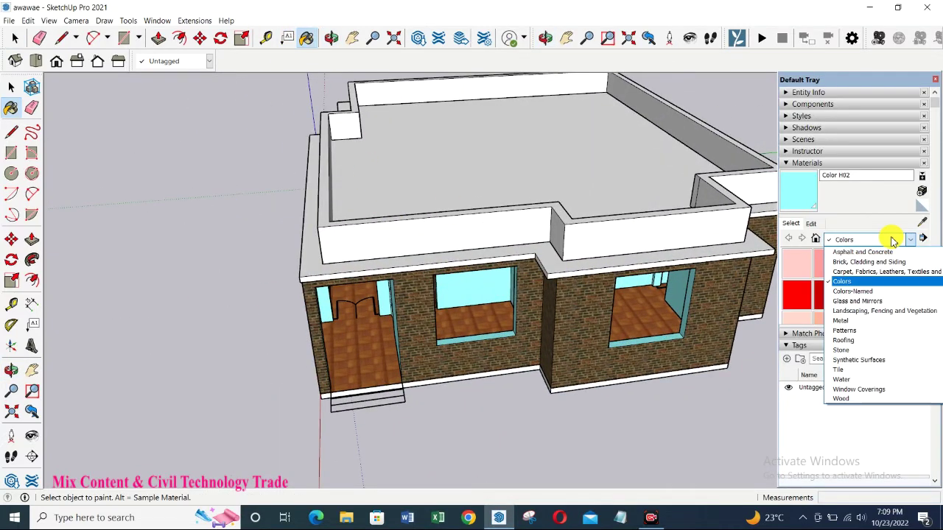
{"action": "left_click", "coordinate": [912, 247]}
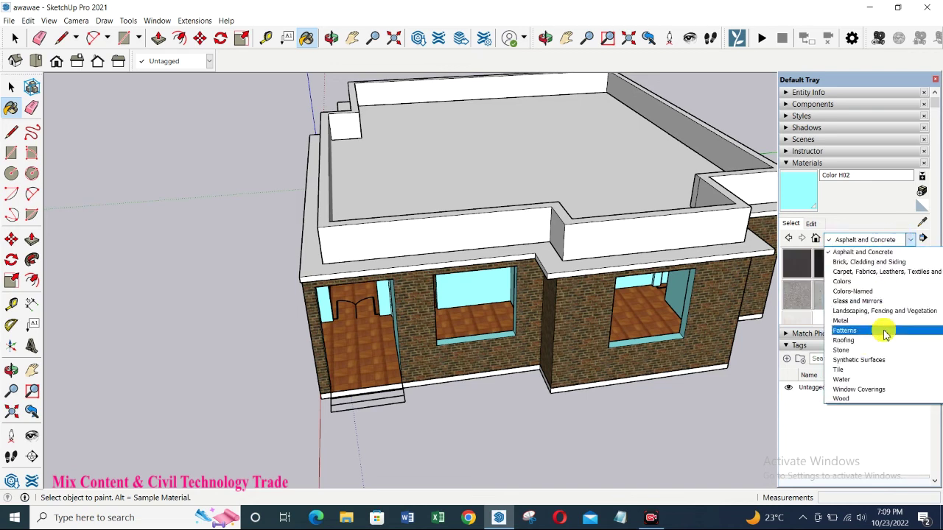
{"action": "left_click", "coordinate": [862, 350]}
{"action": "left_click", "coordinate": [853, 243]}
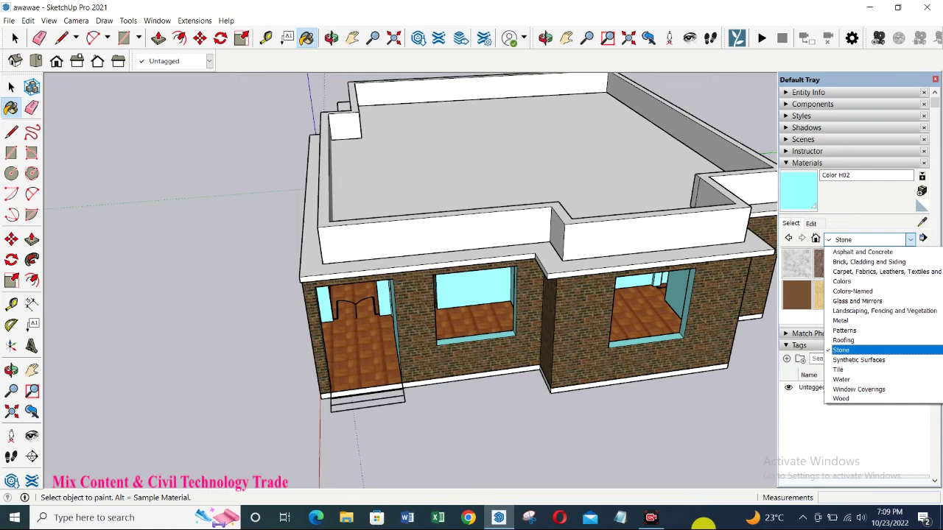
{"action": "left_click", "coordinate": [869, 263]}
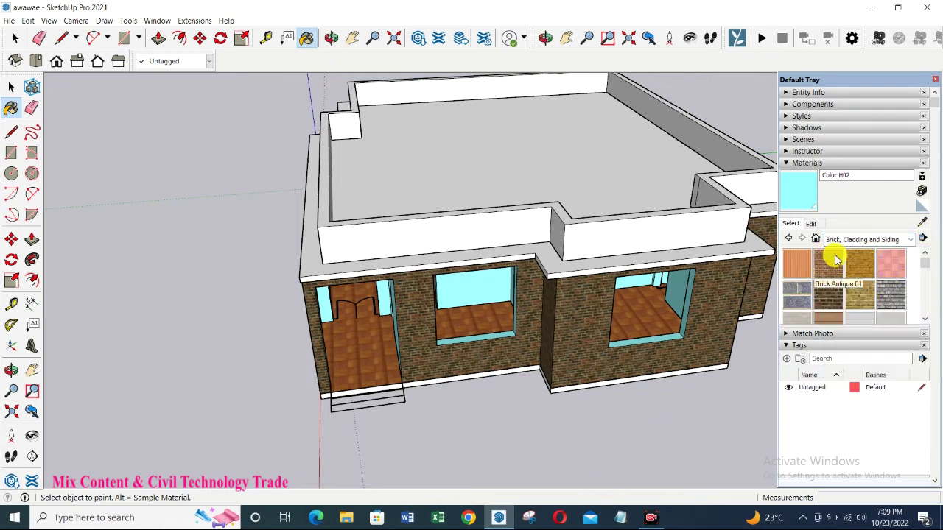
{"action": "left_click", "coordinate": [860, 262]}
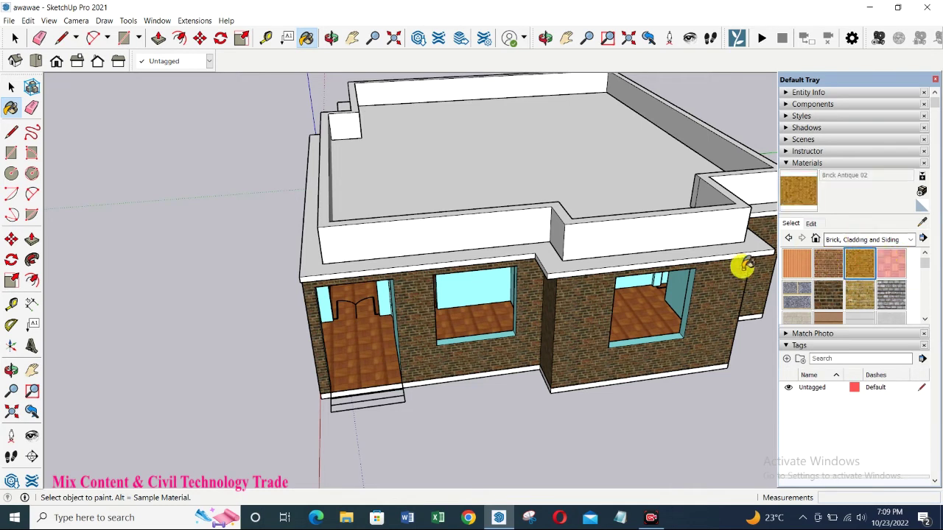
- Paint the parapet's front, side and stepped outer faces with Brick Antique 02
{"action": "double_click", "coordinate": [682, 233]}
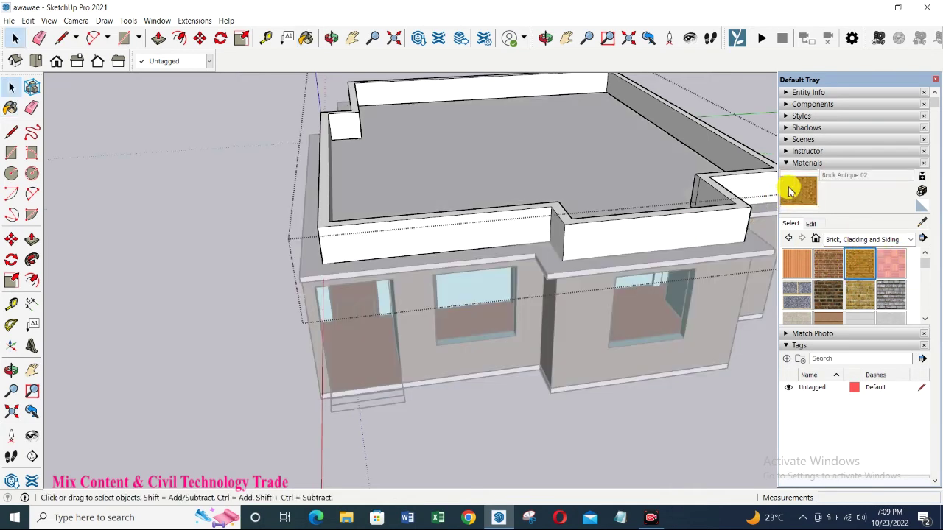
{"action": "left_click", "coordinate": [789, 191]}
{"action": "left_click", "coordinate": [679, 231]}
{"action": "left_click", "coordinate": [561, 227]}
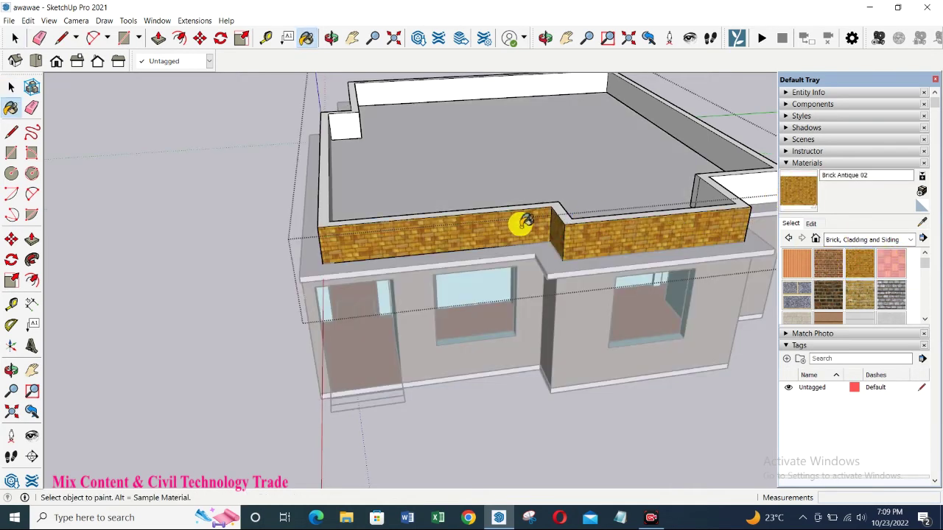
{"action": "scroll", "coordinate": [614, 209], "scroll_direction": "down", "scroll_amount": 1}
{"action": "mouse_move", "coordinate": [695, 199]}
{"action": "middle_mouse_down"}
{"action": "mouse_move", "coordinate": [481, 208]}
{"action": "mouse_move", "coordinate": [466, 273]}
{"action": "middle_mouse_up"}
{"action": "left_click", "coordinate": [551, 282]}
{"action": "mouse_move", "coordinate": [361, 278]}
{"action": "middle_mouse_down"}
{"action": "mouse_move", "coordinate": [299, 326]}
{"action": "mouse_move", "coordinate": [562, 388]}
{"action": "middle_mouse_up"}
{"action": "left_click", "coordinate": [536, 340]}
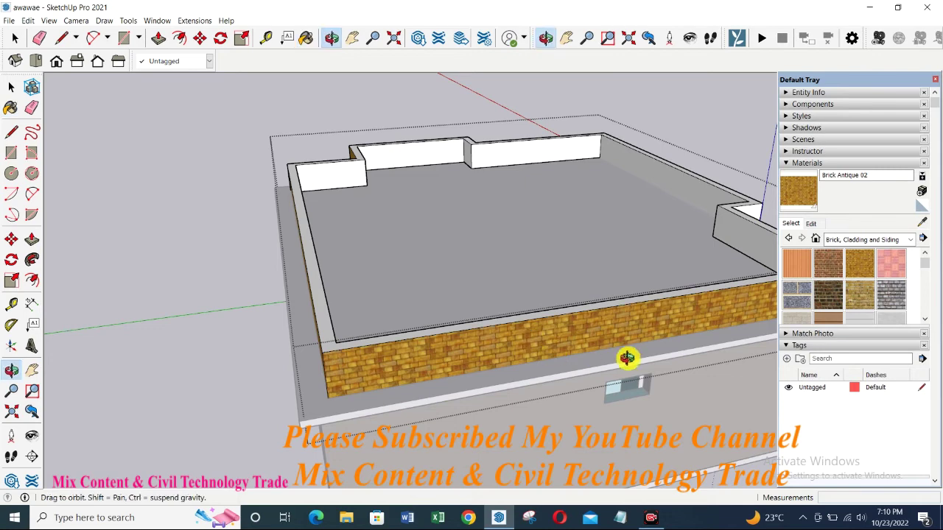
{"action": "middle_click_drag", "start_coordinate": [625, 357], "coordinate": [481, 393]}
{"action": "left_click", "coordinate": [493, 354]}
{"action": "left_click", "coordinate": [616, 354]}
- Orbit to review the painted parapet from inside and from above
{"action": "mouse_move", "coordinate": [615, 355]}
{"action": "middle_mouse_down"}
{"action": "mouse_move", "coordinate": [536, 414]}
{"action": "mouse_move", "coordinate": [369, 394]}
{"action": "mouse_move", "coordinate": [432, 413]}
{"action": "middle_mouse_up"}
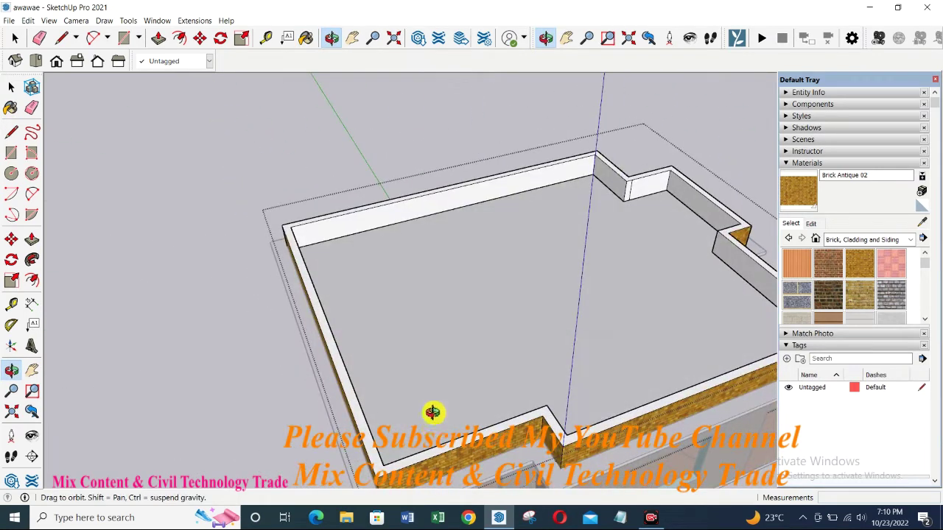
{"action": "key", "text": "e"}
{"action": "mouse_move", "coordinate": [632, 245]}
{"action": "middle_mouse_down"}
{"action": "mouse_move", "coordinate": [399, 265]}
{"action": "mouse_move", "coordinate": [722, 271]}
{"action": "mouse_move", "coordinate": [557, 219]}
{"action": "mouse_move", "coordinate": [376, 264]}
{"action": "mouse_move", "coordinate": [574, 236]}
{"action": "middle_mouse_up"}
{"action": "key", "text": "space"}
{"action": "middle_click_drag", "start_coordinate": [680, 255], "coordinate": [465, 489]}
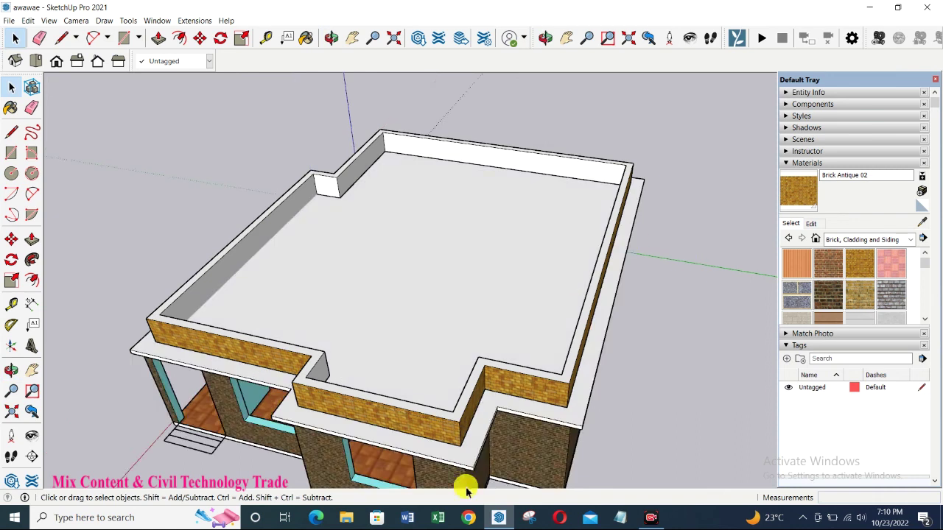
{"action": "scroll", "coordinate": [513, 439], "scroll_direction": "down", "scroll_amount": 1}
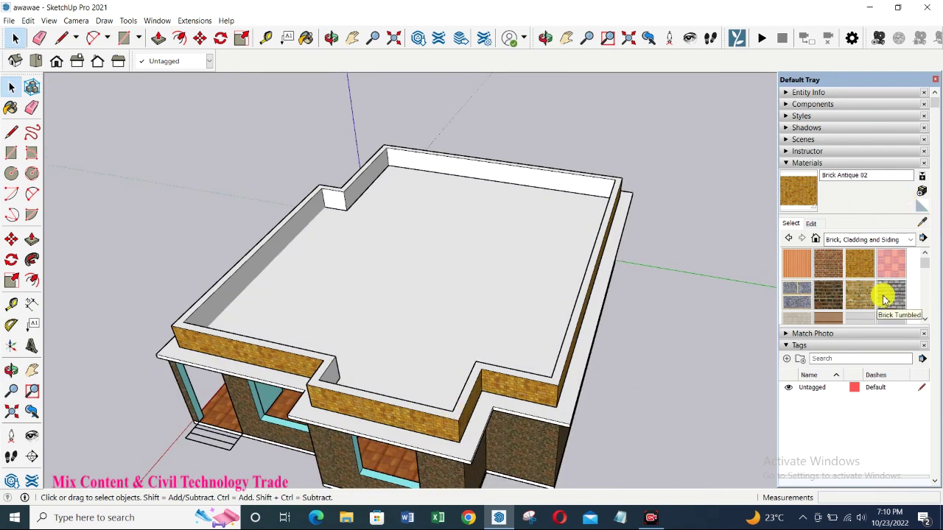
- Select the Tile Limestone Multi material from the Tile category in Materials
{"action": "left_click", "coordinate": [868, 240]}
{"action": "left_click", "coordinate": [855, 373]}
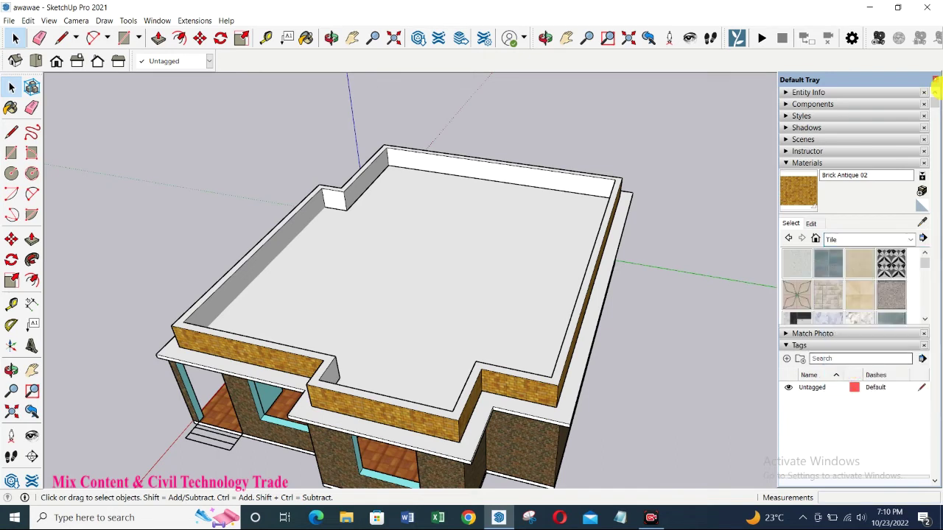
{"action": "scroll", "coordinate": [852, 315], "scroll_direction": "down", "scroll_amount": 2}
{"action": "scroll", "coordinate": [832, 294], "scroll_direction": "down", "scroll_amount": 1}
{"action": "scroll", "coordinate": [832, 281], "scroll_direction": "down", "scroll_amount": 1}
{"action": "scroll", "coordinate": [834, 283], "scroll_direction": "down", "scroll_amount": 1}
{"action": "scroll", "coordinate": [835, 284], "scroll_direction": "down", "scroll_amount": 1}
{"action": "scroll", "coordinate": [834, 285], "scroll_direction": "up", "scroll_amount": 1}
{"action": "left_click", "coordinate": [795, 279]}
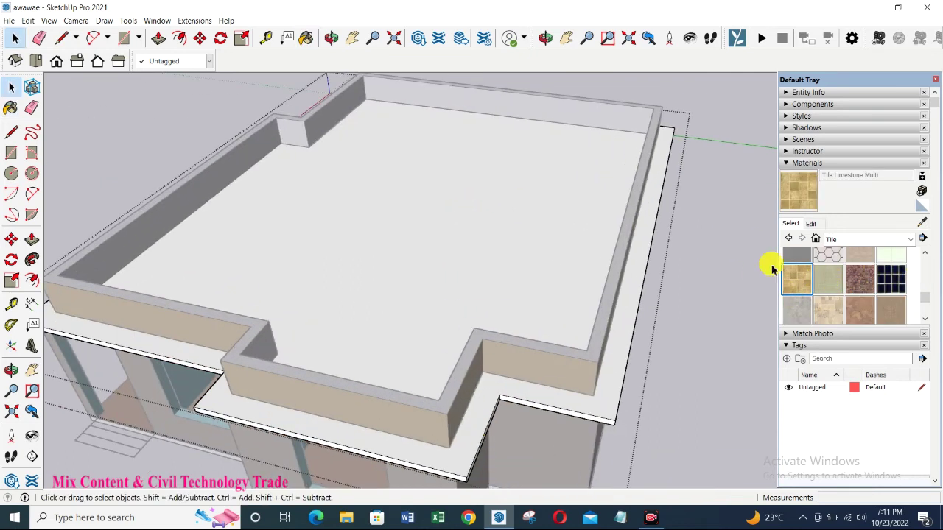
- Paint the roof slab floor inside the parapet with Tile Limestone Multi
{"action": "left_click", "coordinate": [800, 192]}
{"action": "left_click", "coordinate": [501, 305]}
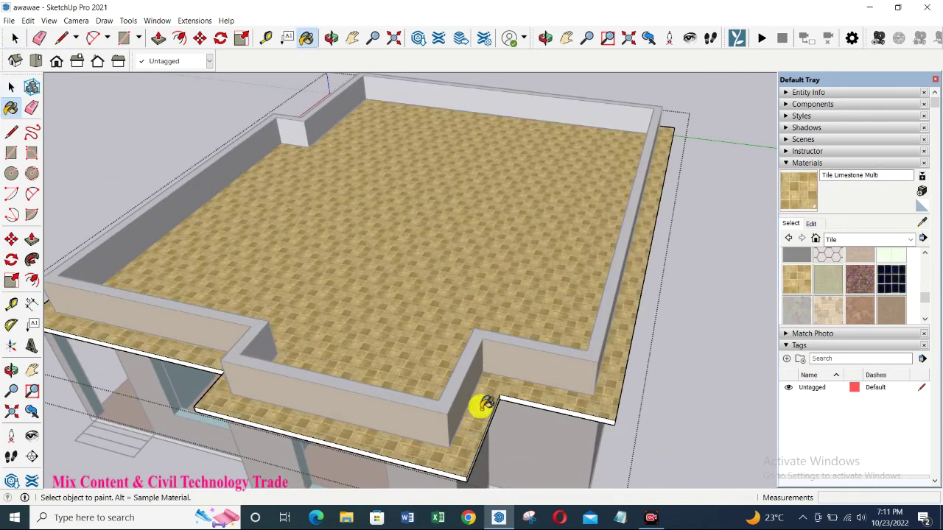
{"action": "scroll", "coordinate": [519, 319], "scroll_direction": "up", "scroll_amount": 2}
{"action": "scroll", "coordinate": [524, 302], "scroll_direction": "up", "scroll_amount": 2}
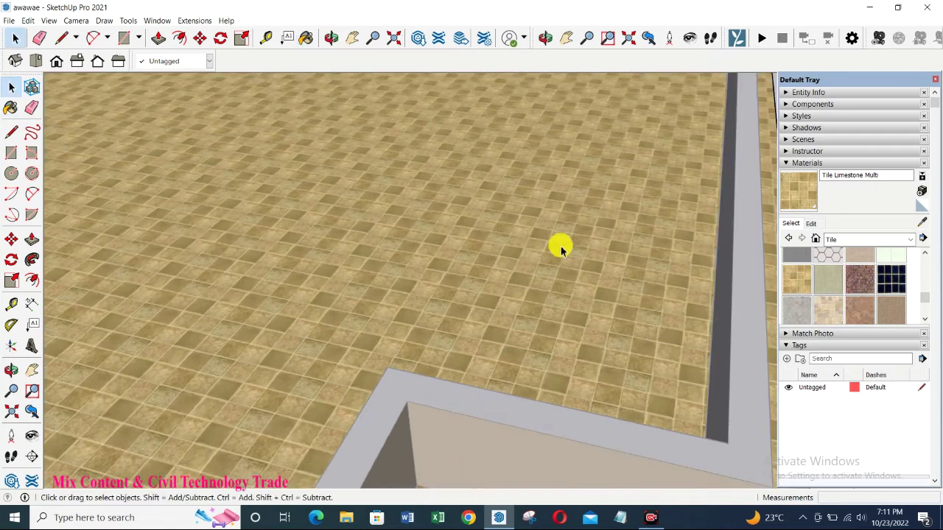
{"action": "scroll", "coordinate": [559, 248], "scroll_direction": "down", "scroll_amount": 5}
{"action": "scroll", "coordinate": [694, 383], "scroll_direction": "up", "scroll_amount": 2}
{"action": "scroll", "coordinate": [393, 315], "scroll_direction": "up", "scroll_amount": 3}
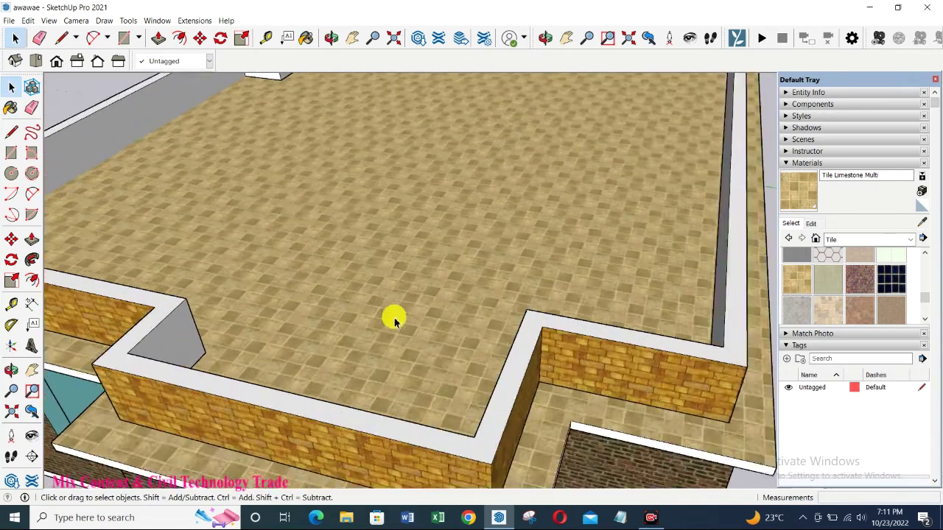
{"action": "scroll", "coordinate": [405, 330], "scroll_direction": "up", "scroll_amount": 2}
- Orbit across the tiled roof, then down to the front and right side of the house
{"action": "middle_click_drag", "start_coordinate": [406, 330], "coordinate": [353, 368]}
{"action": "scroll", "coordinate": [464, 345], "scroll_direction": "down", "scroll_amount": 2}
{"action": "scroll", "coordinate": [427, 353], "scroll_direction": "down", "scroll_amount": 2}
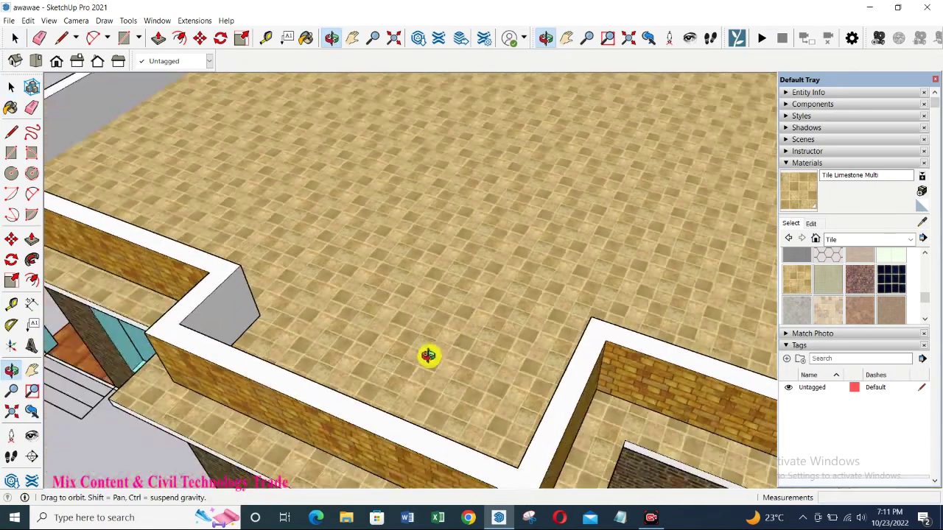
{"action": "scroll", "coordinate": [370, 391], "scroll_direction": "down", "scroll_amount": 3}
{"action": "scroll", "coordinate": [352, 354], "scroll_direction": "down", "scroll_amount": 2}
{"action": "scroll", "coordinate": [352, 354], "scroll_direction": "down", "scroll_amount": 2}
{"action": "mouse_move", "coordinate": [391, 326]}
{"action": "middle_mouse_down"}
{"action": "mouse_move", "coordinate": [436, 368]}
{"action": "mouse_move", "coordinate": [528, 410]}
{"action": "middle_mouse_up"}
{"action": "scroll", "coordinate": [430, 403], "scroll_direction": "up", "scroll_amount": 3}
{"action": "middle_click_drag", "start_coordinate": [429, 403], "coordinate": [225, 394]}
- After viewing the long wall and slab underside, close the Default Tray materials panel
{"action": "mouse_move", "coordinate": [492, 356]}
{"action": "middle_mouse_down"}
{"action": "mouse_move", "coordinate": [471, 261]}
{"action": "mouse_move", "coordinate": [604, 274]}
{"action": "mouse_move", "coordinate": [496, 270]}
{"action": "mouse_move", "coordinate": [547, 395]}
{"action": "mouse_move", "coordinate": [484, 347]}
{"action": "mouse_move", "coordinate": [537, 341]}
{"action": "mouse_move", "coordinate": [528, 349]}
{"action": "mouse_move", "coordinate": [442, 343]}
{"action": "mouse_move", "coordinate": [543, 318]}
{"action": "mouse_move", "coordinate": [459, 311]}
{"action": "mouse_move", "coordinate": [416, 354]}
{"action": "middle_mouse_up"}
{"action": "mouse_move", "coordinate": [416, 354]}
{"action": "left_mouse_down"}
{"action": "mouse_move", "coordinate": [432, 341]}
{"action": "mouse_move", "coordinate": [361, 353]}
{"action": "mouse_move", "coordinate": [400, 148]}
{"action": "mouse_move", "coordinate": [547, 177]}
{"action": "mouse_move", "coordinate": [688, 225]}
{"action": "mouse_move", "coordinate": [684, 243]}
{"action": "mouse_move", "coordinate": [620, 294]}
{"action": "mouse_move", "coordinate": [494, 349]}
{"action": "mouse_move", "coordinate": [387, 377]}
{"action": "mouse_move", "coordinate": [543, 358]}
{"action": "mouse_move", "coordinate": [482, 362]}
{"action": "mouse_move", "coordinate": [461, 415]}
{"action": "mouse_move", "coordinate": [481, 392]}
{"action": "mouse_move", "coordinate": [507, 402]}
{"action": "mouse_move", "coordinate": [581, 397]}
{"action": "left_mouse_up"}
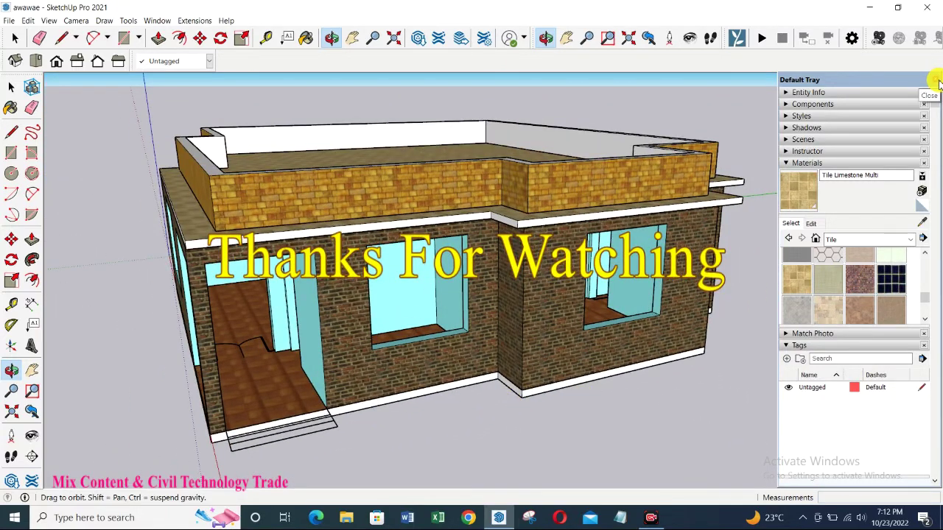
{"action": "left_click", "coordinate": [936, 81]}
- Orbit the finished house to a new angle and pick the Pan and Zoom tools
{"action": "mouse_move", "coordinate": [562, 219]}
{"action": "left_mouse_down"}
{"action": "mouse_move", "coordinate": [591, 191]}
{"action": "mouse_move", "coordinate": [591, 230]}
{"action": "mouse_move", "coordinate": [572, 221]}
{"action": "mouse_move", "coordinate": [596, 210]}
{"action": "left_mouse_up"}
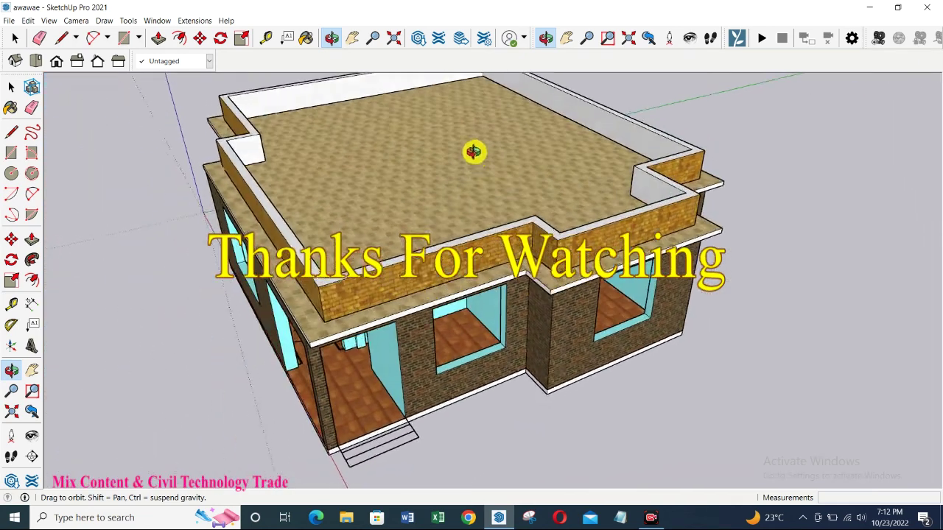
{"action": "left_click", "coordinate": [352, 38]}
{"action": "left_click", "coordinate": [373, 37]}
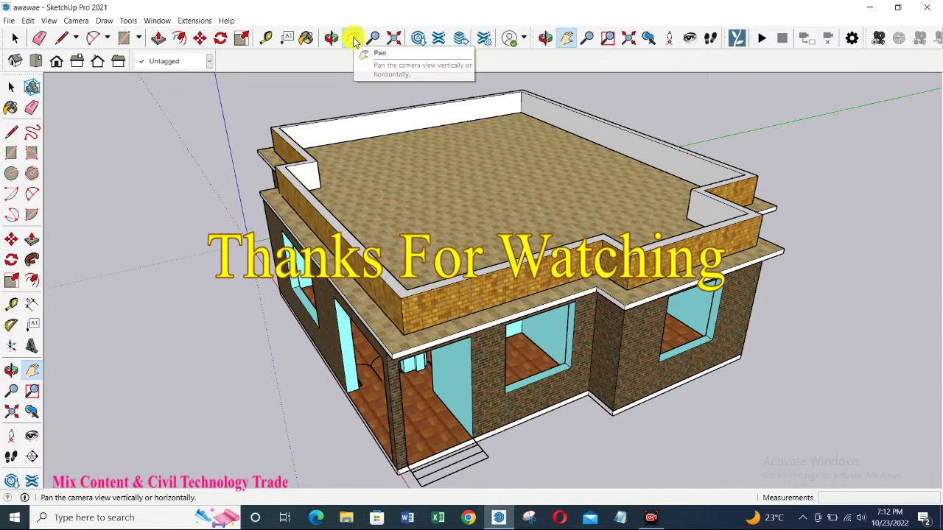